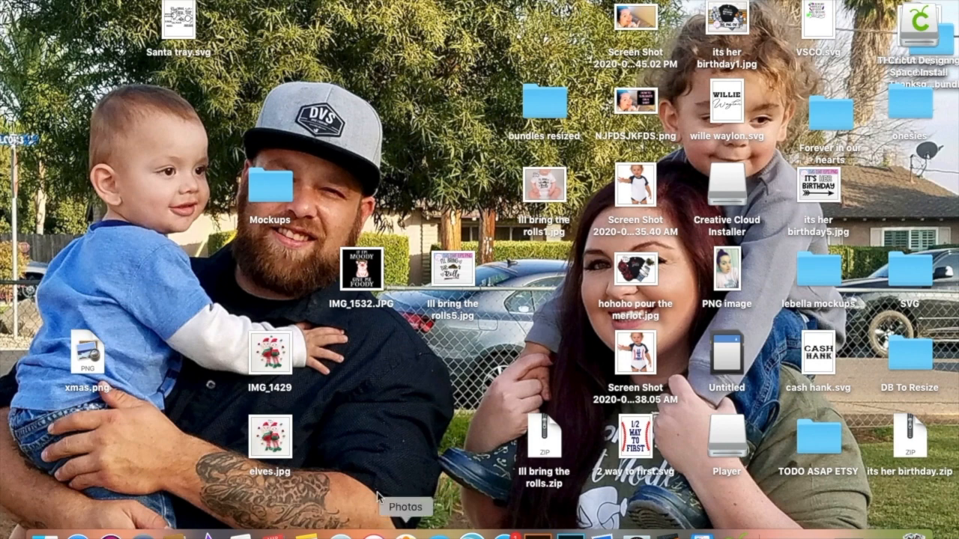
Open Photoshop and create a new document 11 inches wide by 17 inches high at 150 pixels/inch, dismissing the startup warning.
left_click(570, 535)
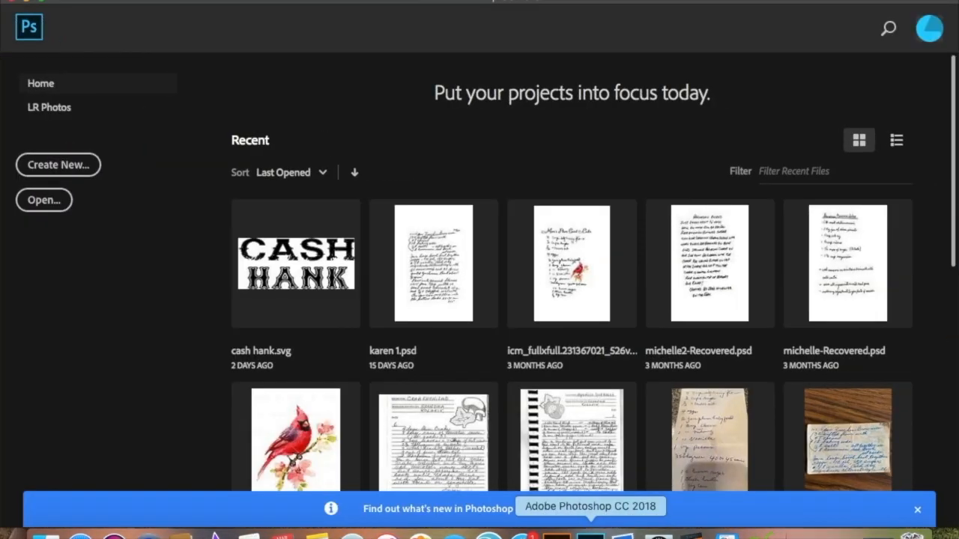
left_click(54, 172)
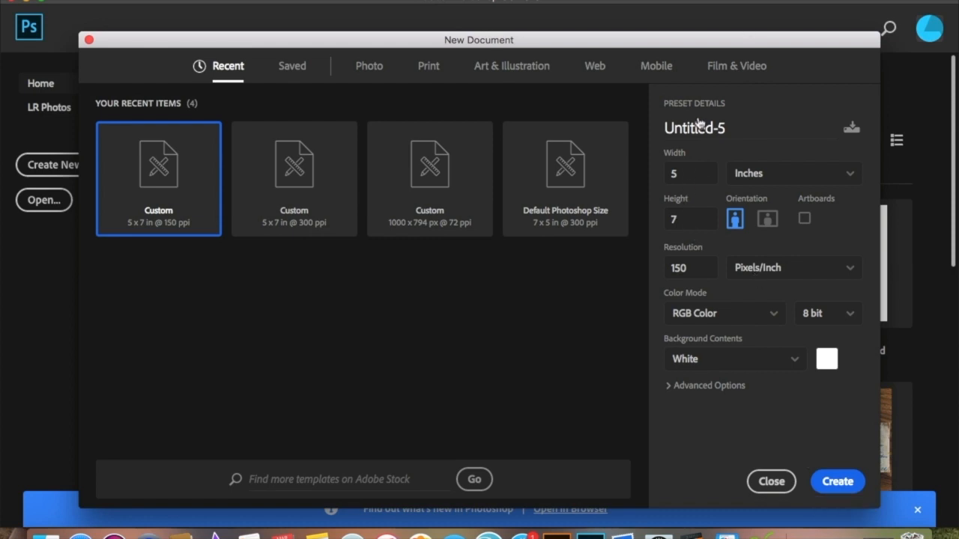
left_click(685, 175)
double_click(686, 175)
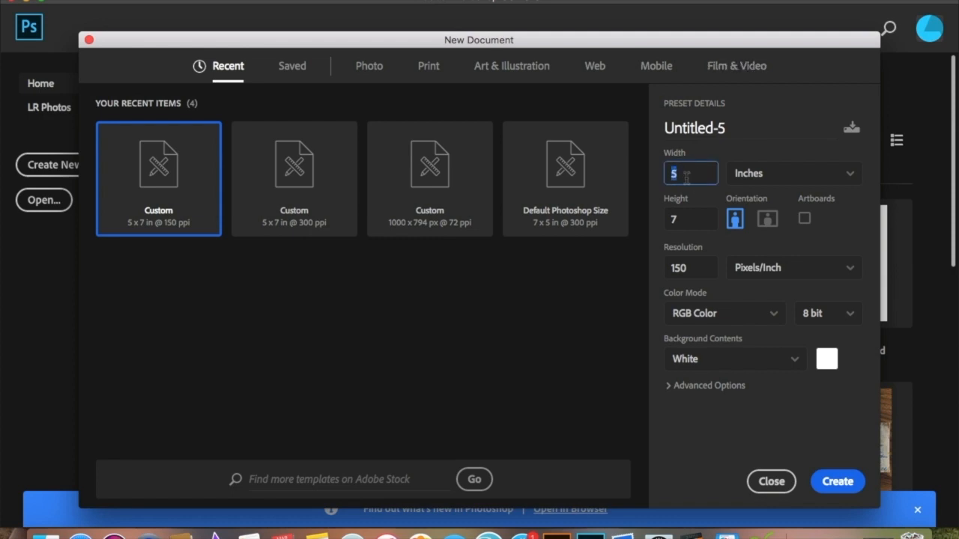
type("11")
key("Tab")
type("17")
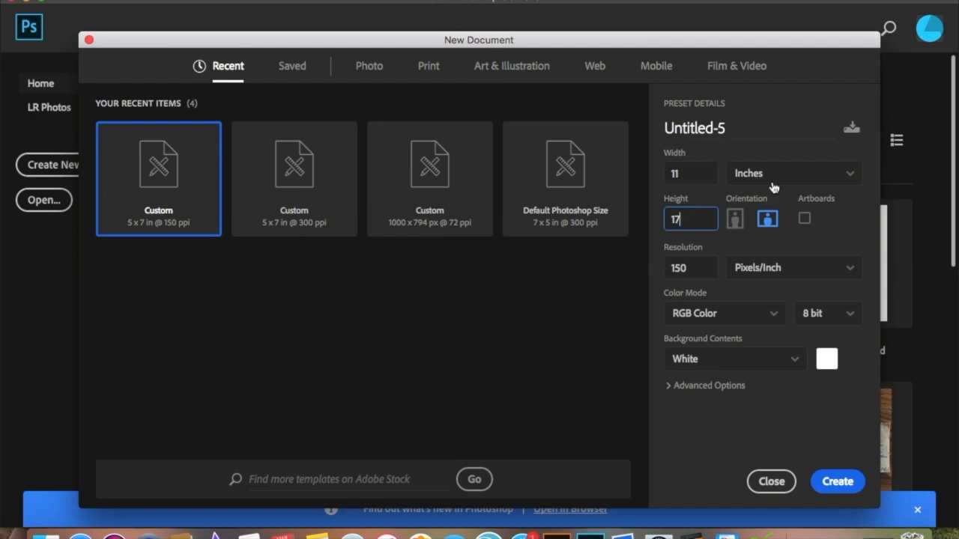
left_click(839, 487)
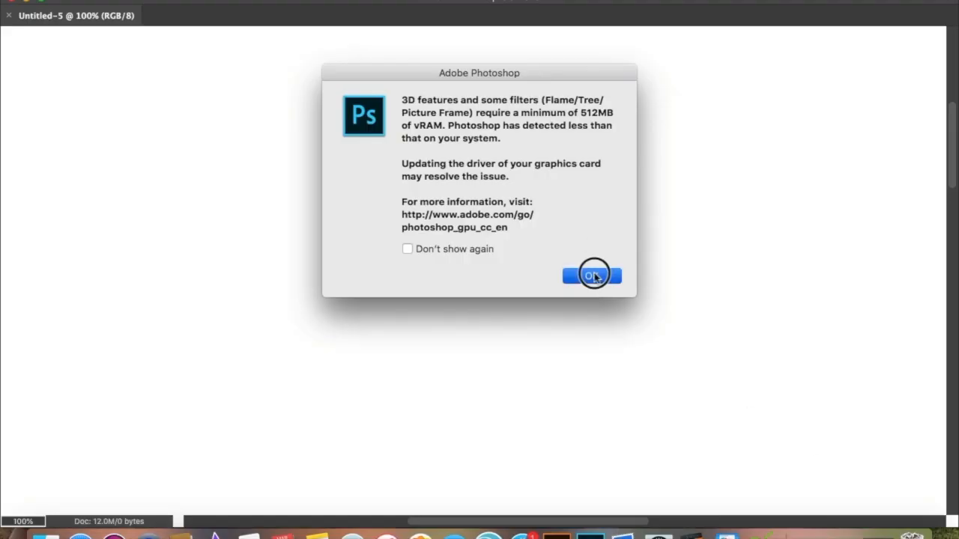
left_click(592, 276)
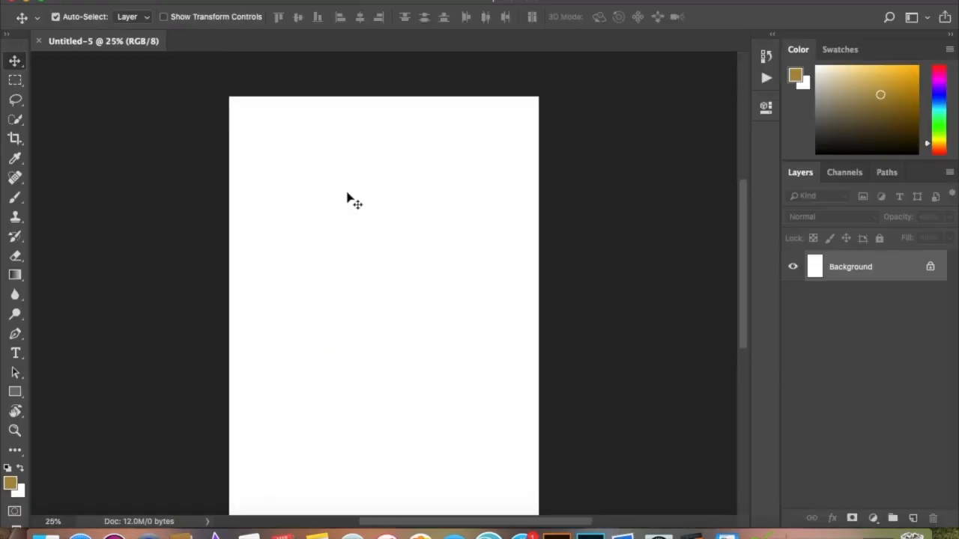
Unlock the Background layer to turn it into a regular editable layer.
scroll(347, 199, "down", 2)
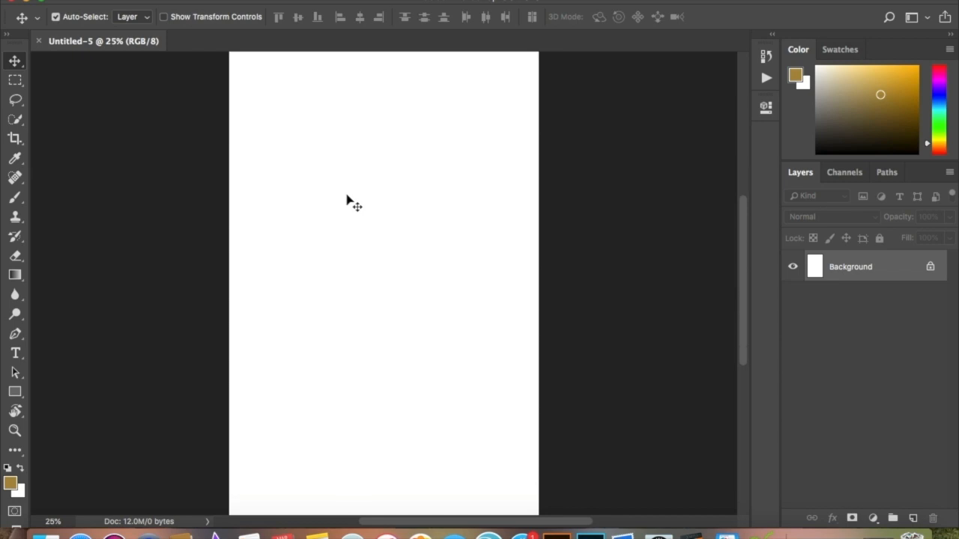
scroll(347, 199, "up", 2)
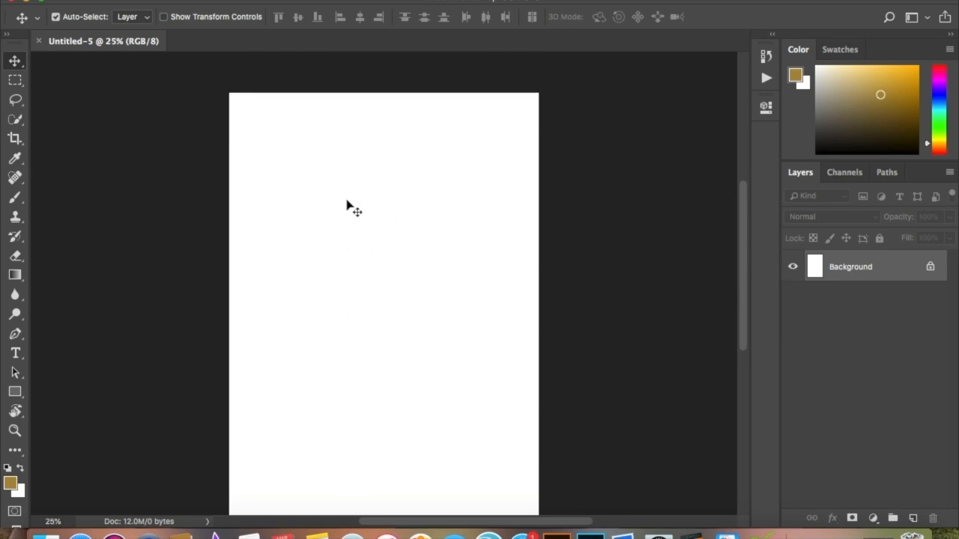
left_click(932, 267)
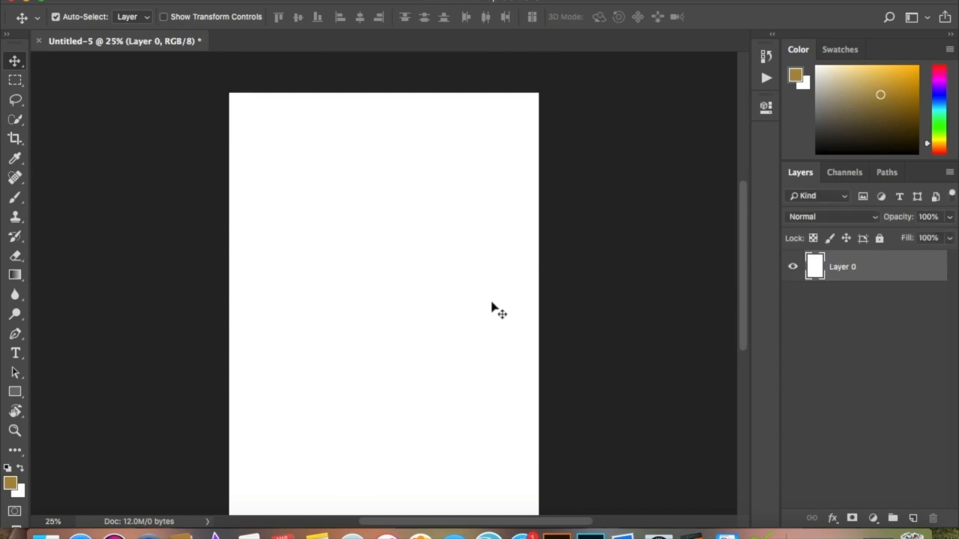
scroll(260, 211, "down", 2)
scroll(260, 211, "up", 1)
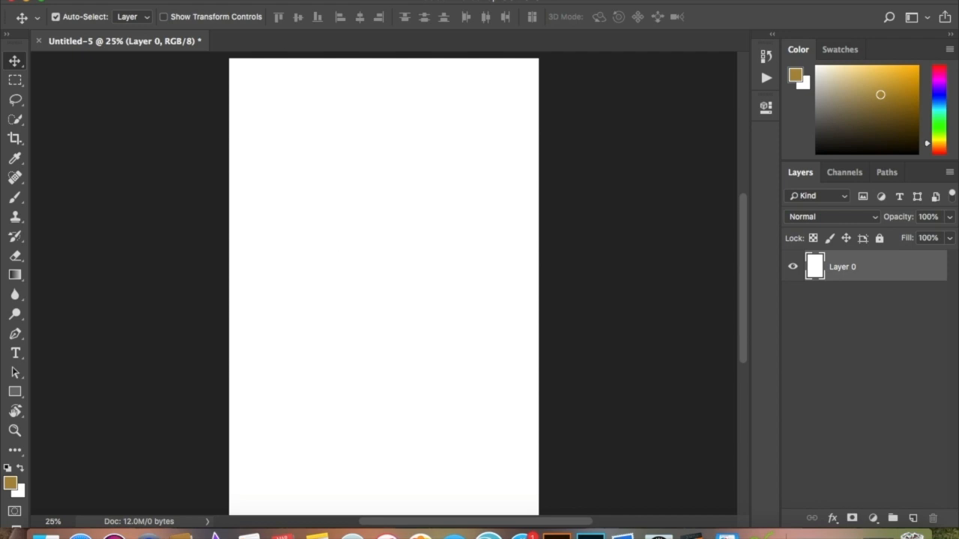
Place bakery.png from the Desktop into the document as an embedded image.
left_click(136, 0)
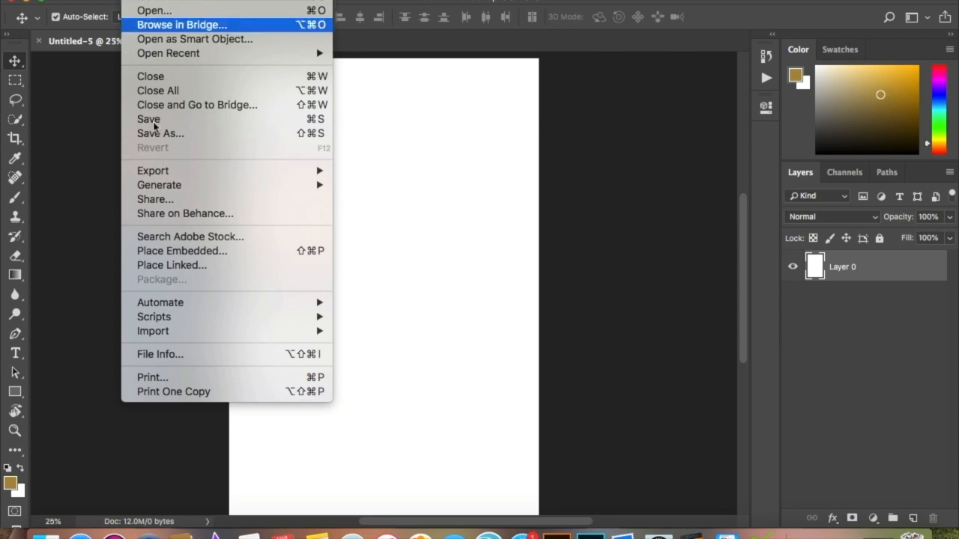
left_click(183, 251)
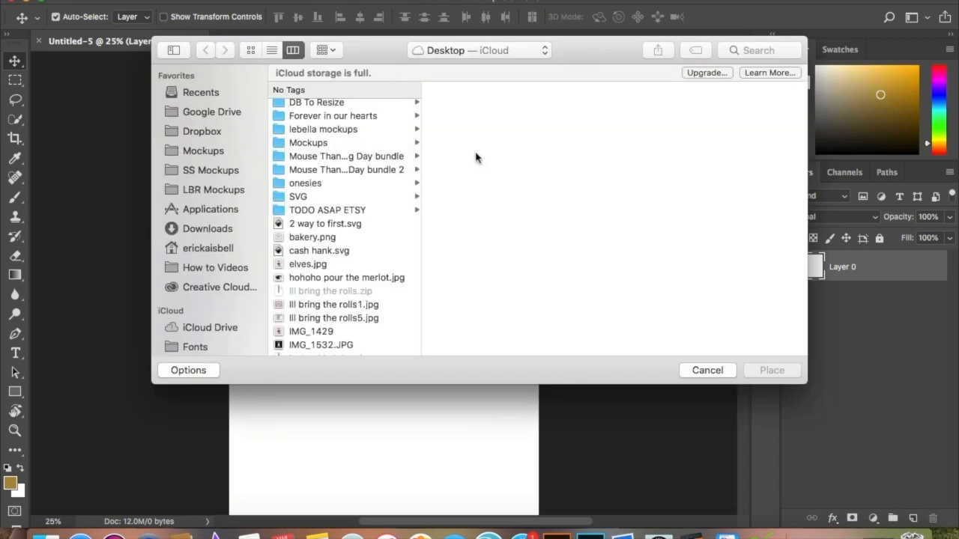
scroll(379, 285, "down", 3)
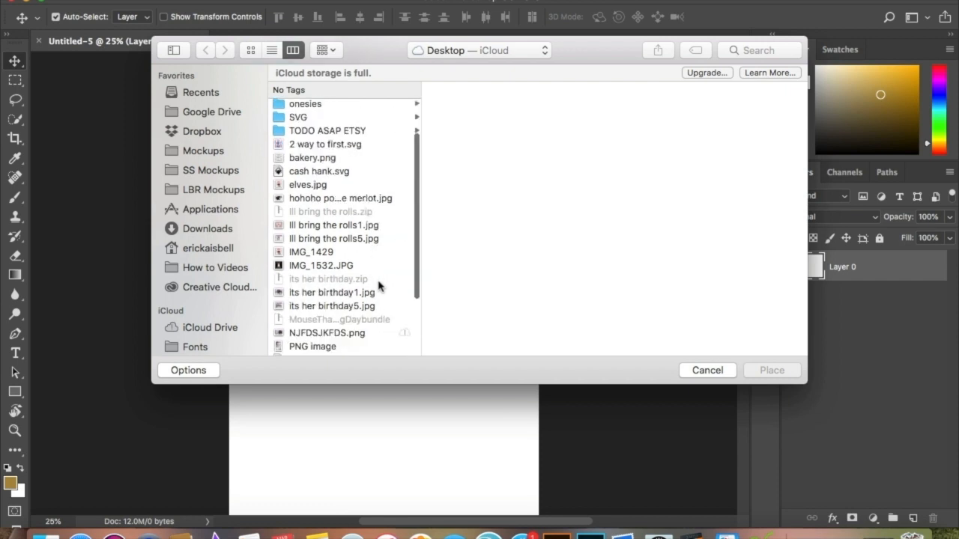
scroll(379, 285, "down", 4)
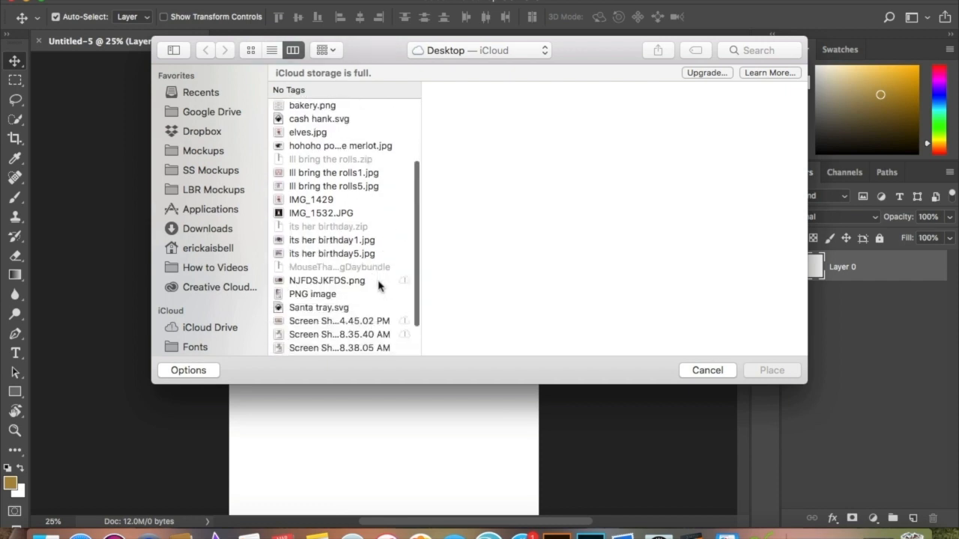
scroll(339, 323, "down", 3)
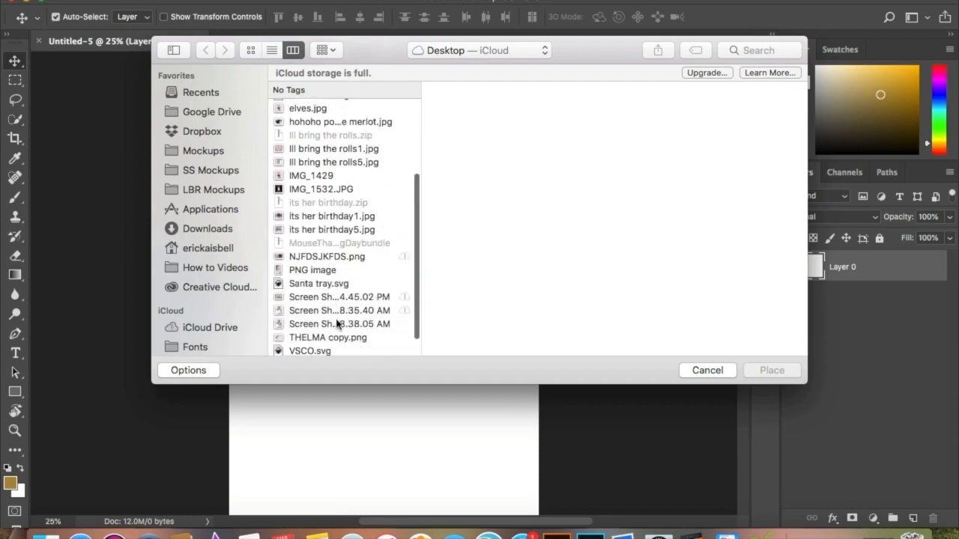
scroll(337, 323, "down", 2)
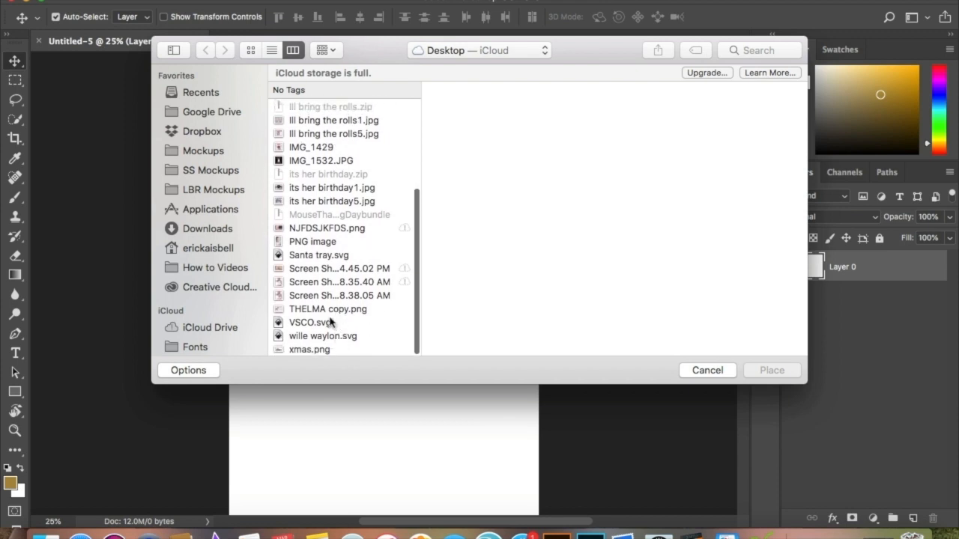
left_click(327, 351)
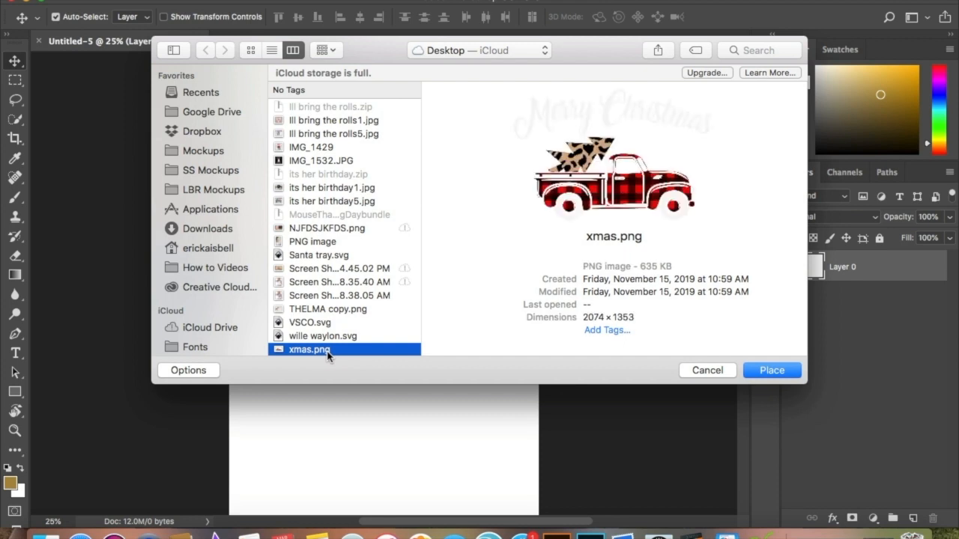
scroll(338, 181, "up", 3)
scroll(339, 181, "up", 2)
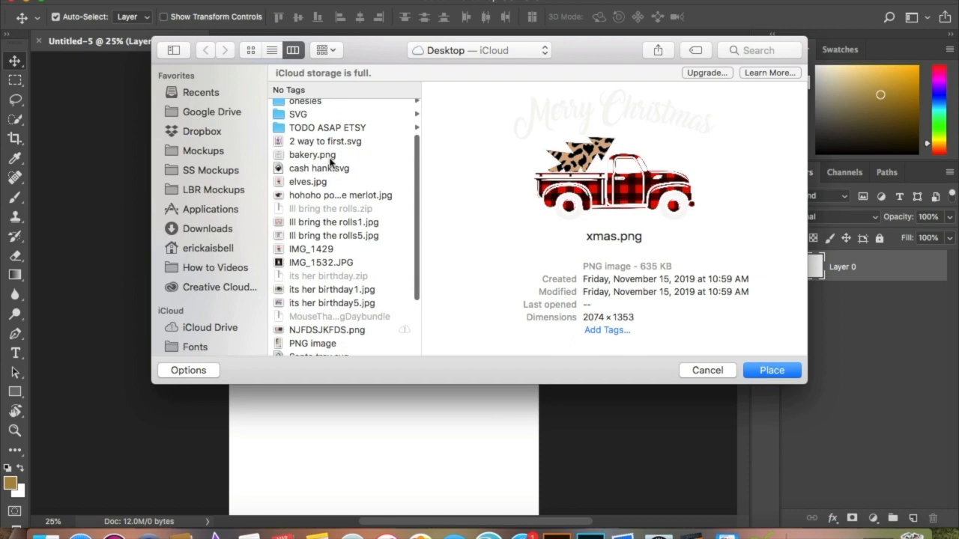
left_click(330, 157)
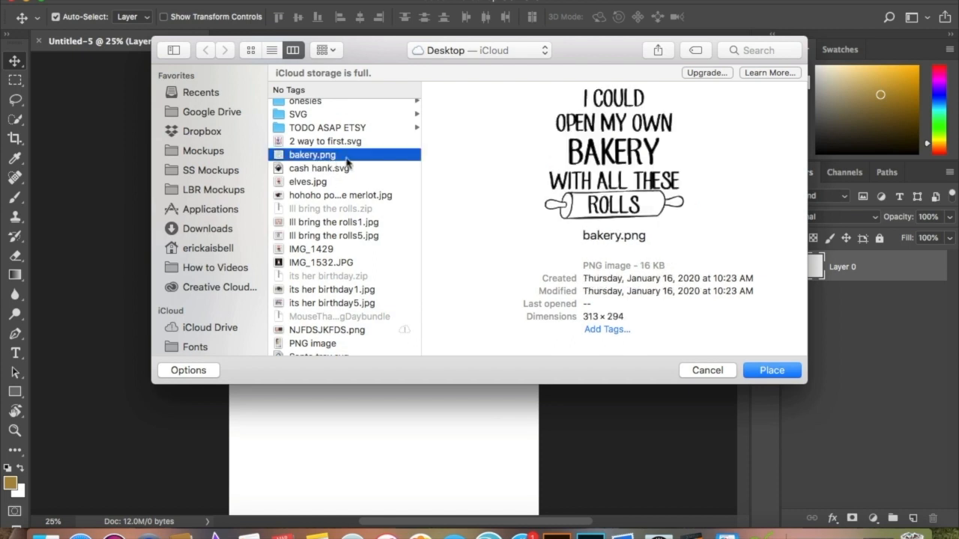
left_click(770, 370)
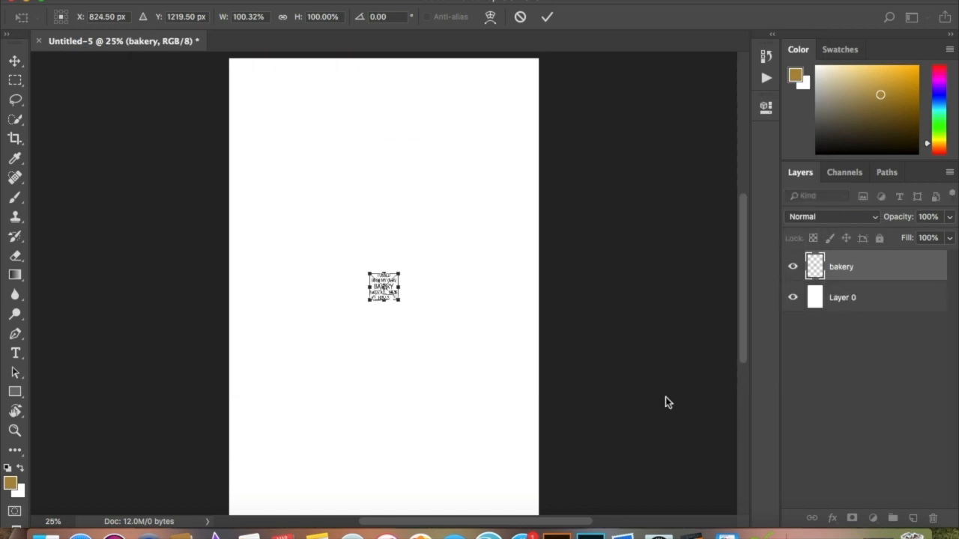
Enlarge the placed bakery artwork to about 5.04 × 4.72 inches, move it to the page's upper half, and commit the placement.
left_click_drag(398, 268, 469, 130)
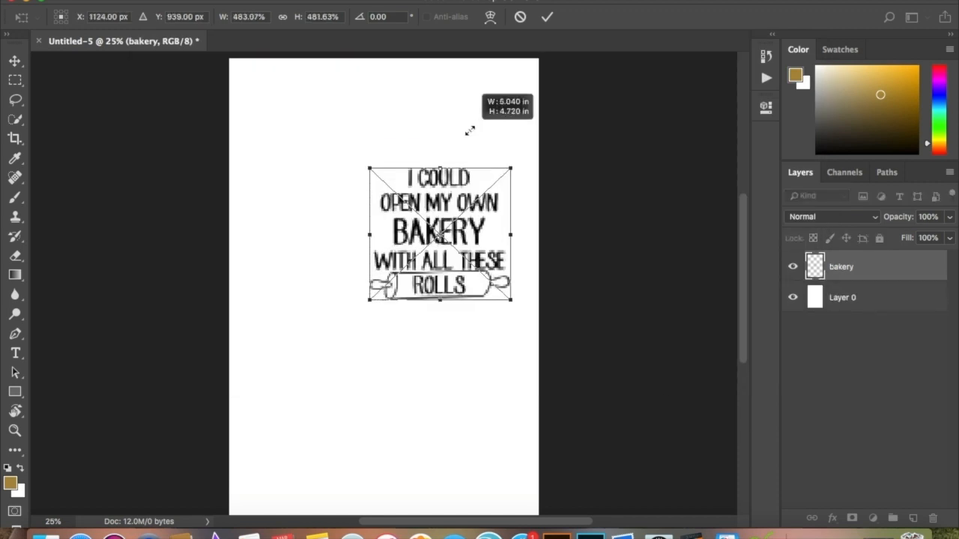
left_click_drag(474, 236, 433, 219)
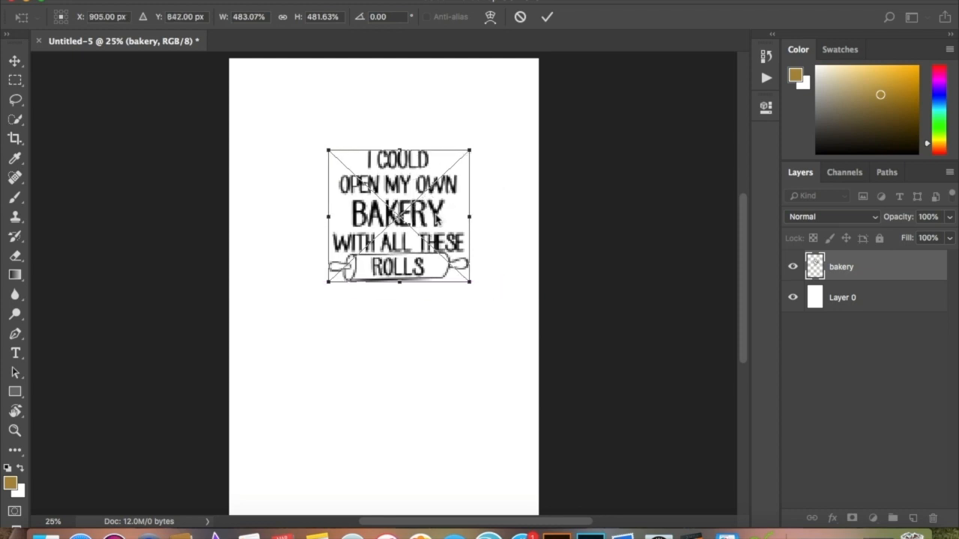
key("Return")
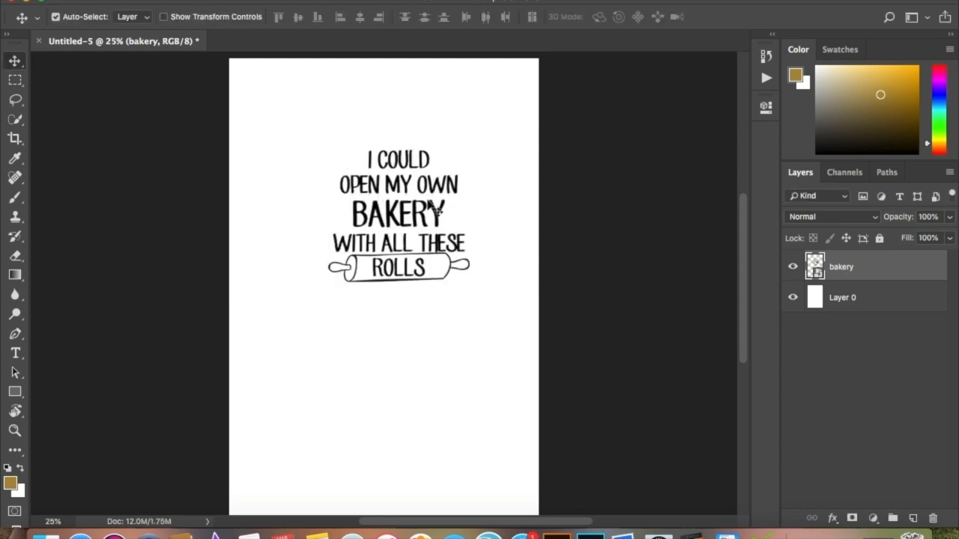
Free-transform the bakery artwork to a little over half the page width and centre it horizontally near the top of the page.
key("super")
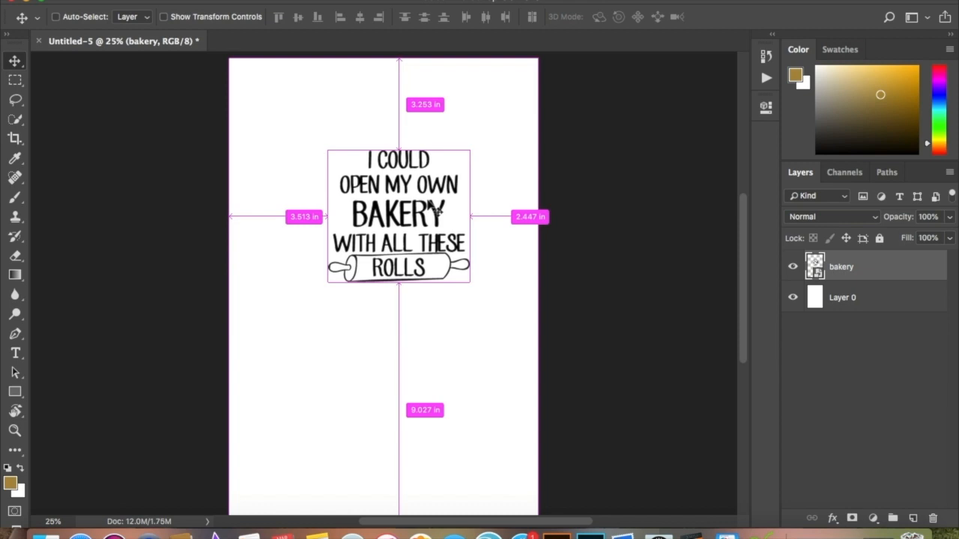
key("super+t")
left_click_drag(469, 151, 442, 192)
left_click_drag(527, 88, 529, 82)
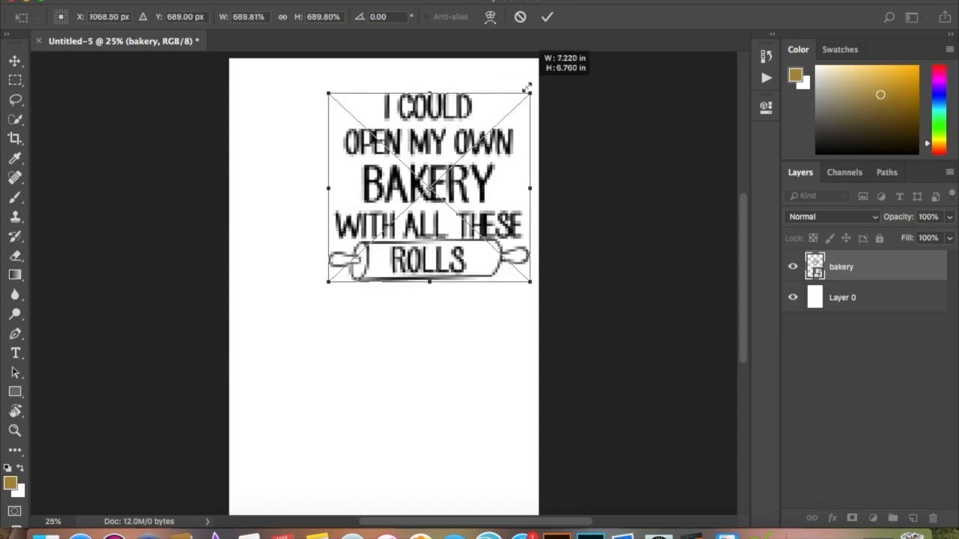
left_click_drag(448, 220, 395, 216)
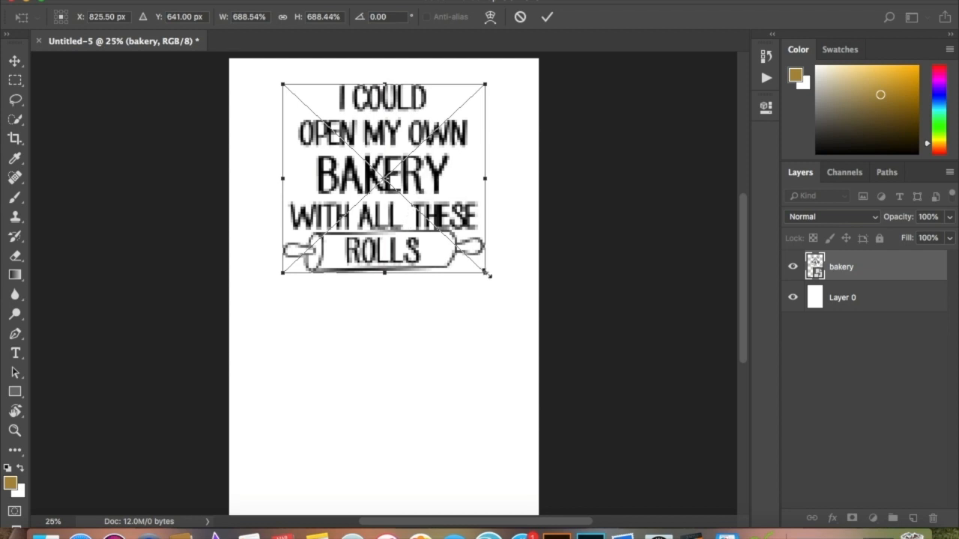
left_click_drag(452, 234, 459, 245)
left_click_drag(491, 284, 471, 268)
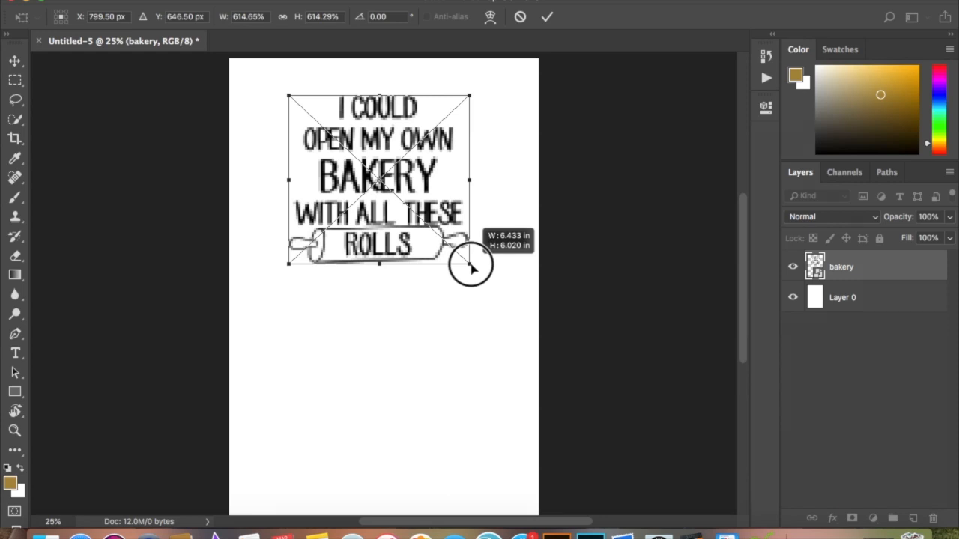
mouse_move(470, 268)
left_mouse_down()
mouse_move(487, 291)
mouse_move(451, 251)
mouse_move(459, 256)
left_mouse_up()
left_click_drag(416, 172, 426, 170)
key("Return")
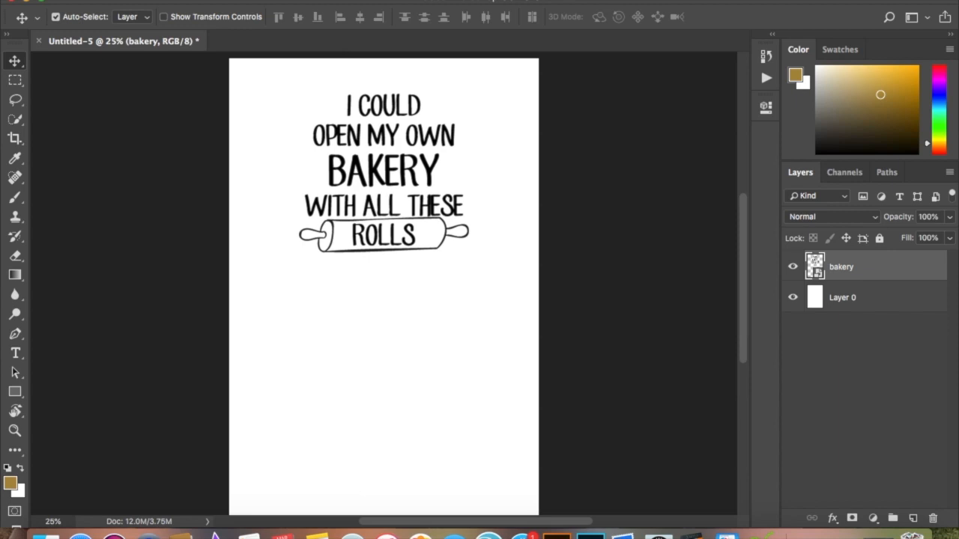
Open the document's print settings and move the artwork down so the whole design fits inside the landscape print area.
scroll(384, 285, "up", 2)
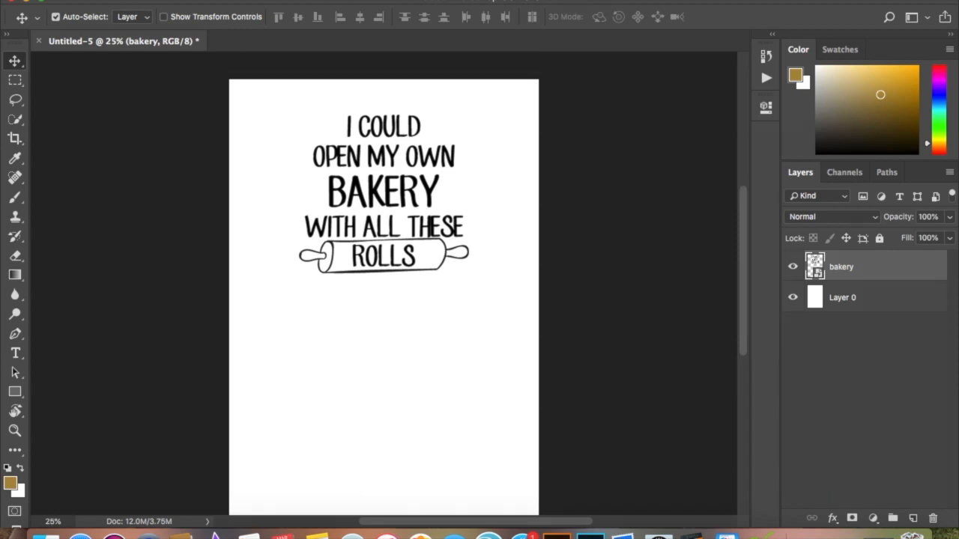
left_click(137, 1)
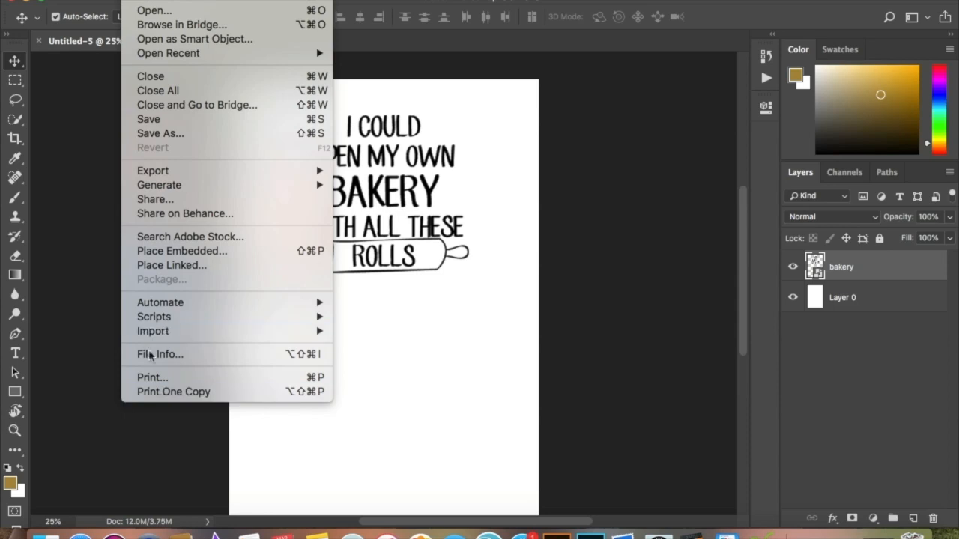
left_click(154, 378)
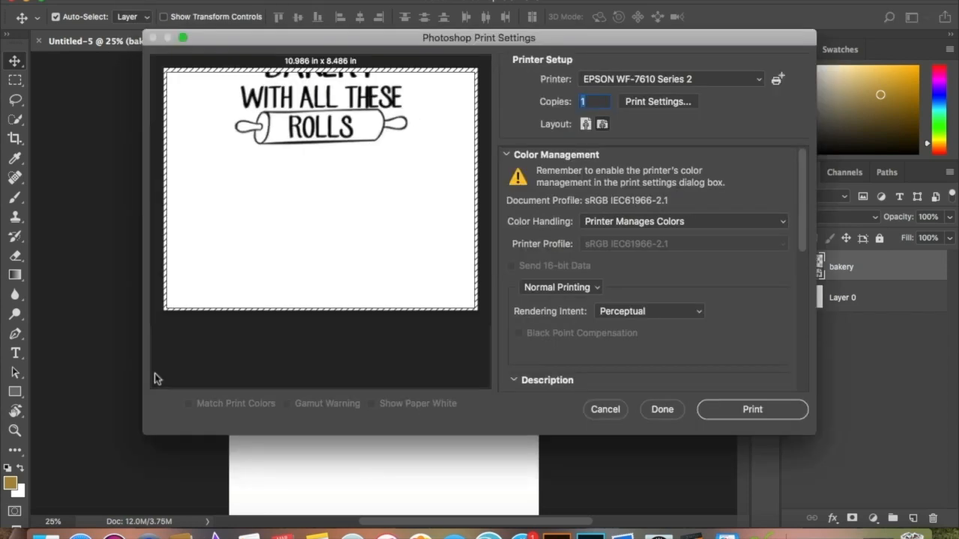
left_click_drag(323, 126, 330, 257)
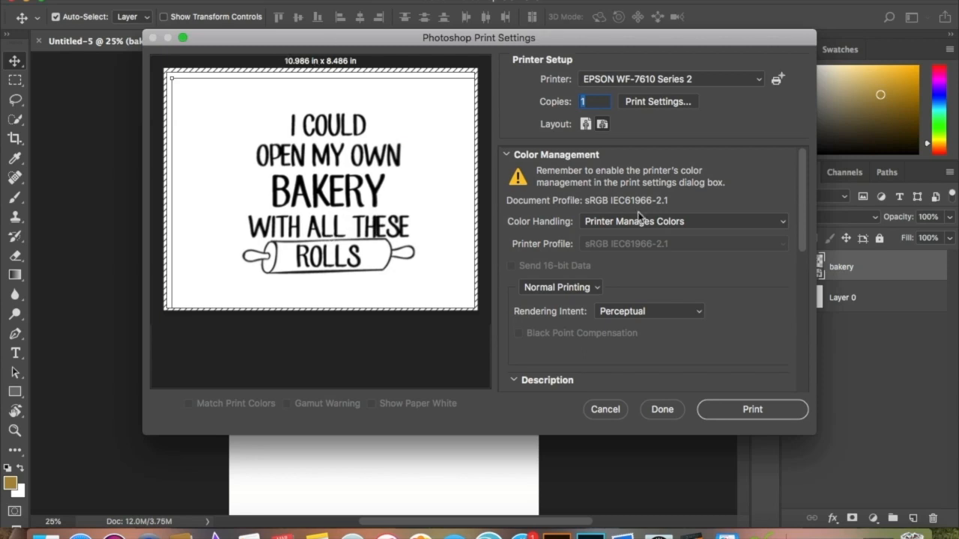
Set the print layout to portrait and reposition the artwork so the whole design sits in the paper's upper half.
left_click(585, 125)
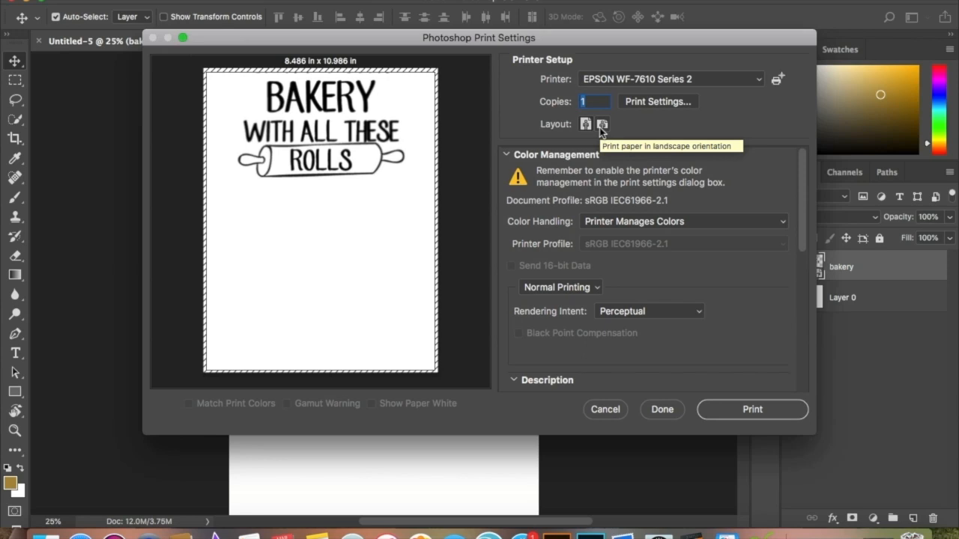
left_click(601, 126)
left_click(587, 125)
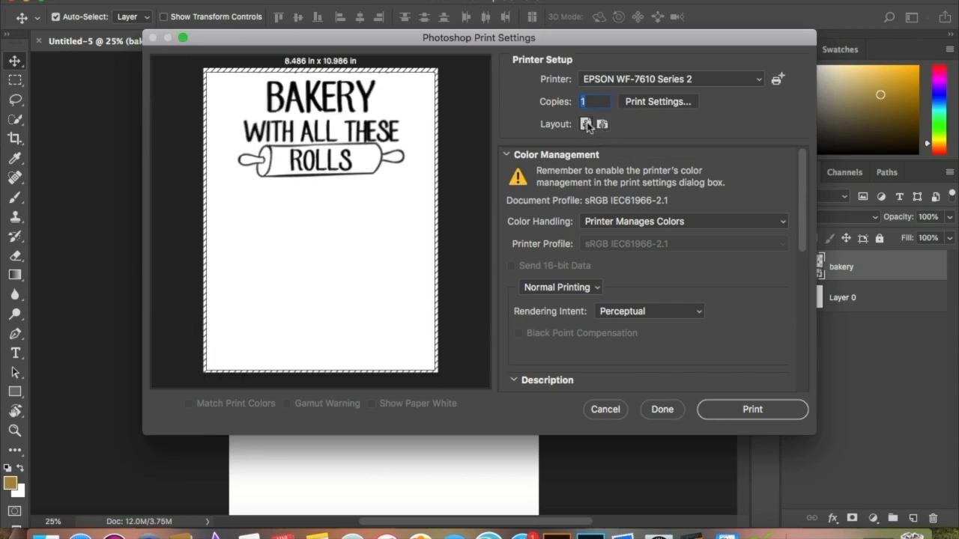
left_click_drag(370, 129, 365, 196)
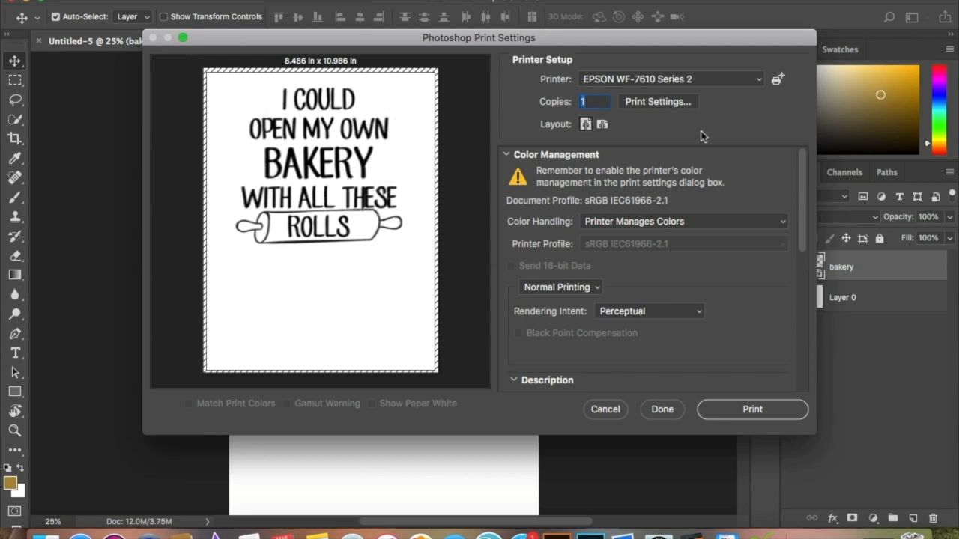
Open the printer's own settings and choose the custom 11x17 paper size.
left_click(643, 104)
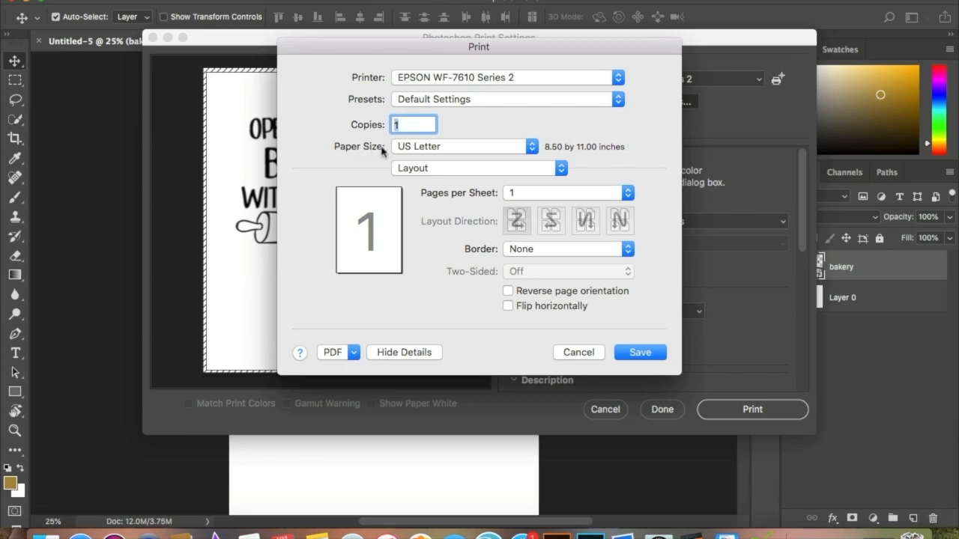
left_click(420, 147)
left_click(418, 168)
In the printer's Print Settings, choose Paper Cassette as the source, Premium Presentation Paper Matte as the media type and Normal quality.
left_click(420, 174)
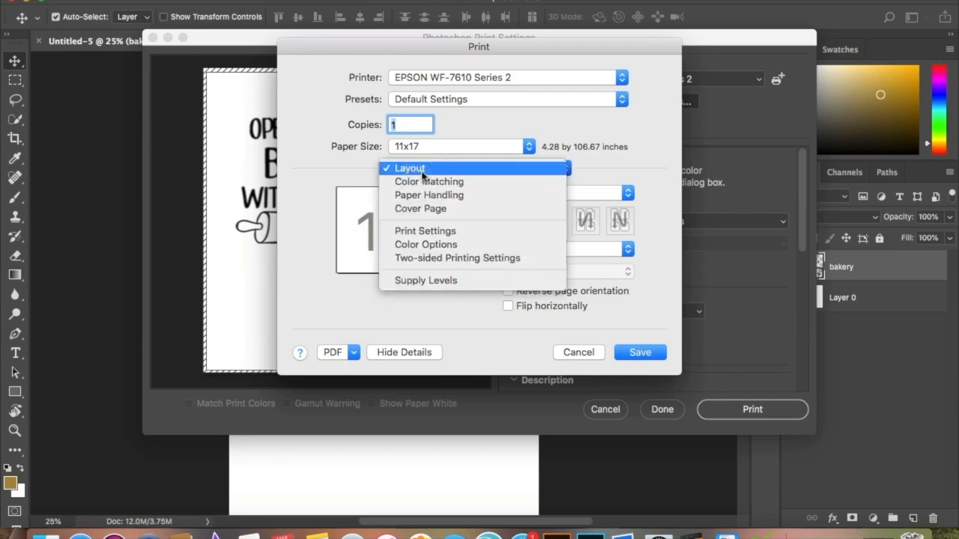
left_click(427, 232)
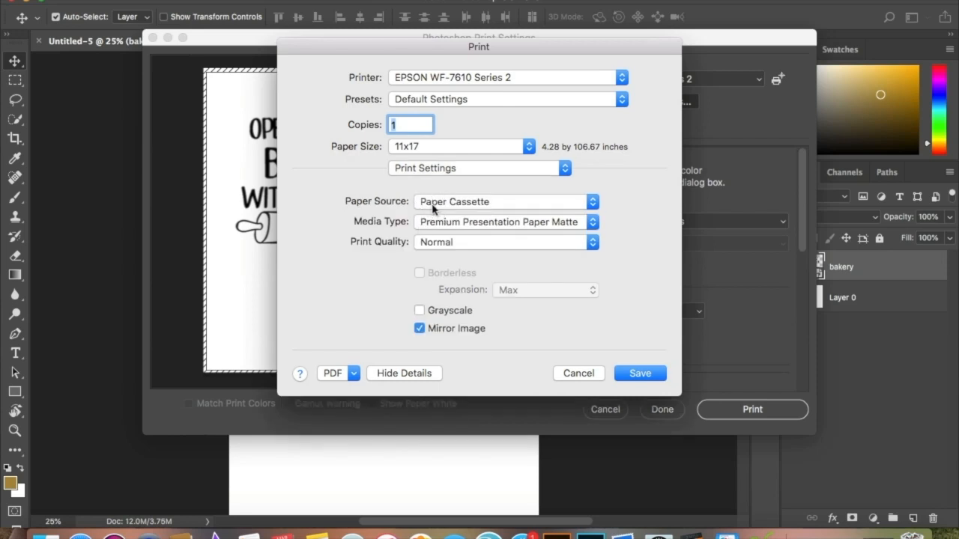
left_click(441, 209)
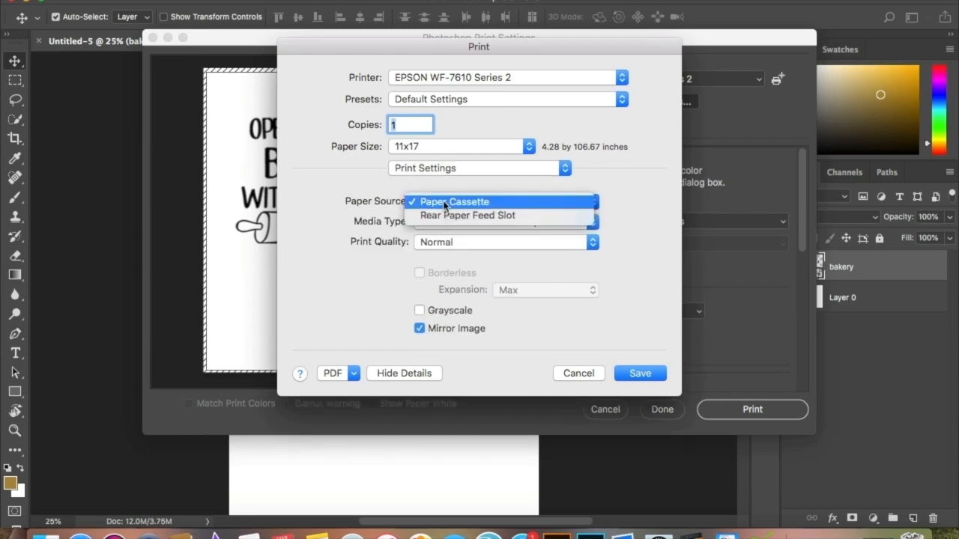
left_click(447, 207)
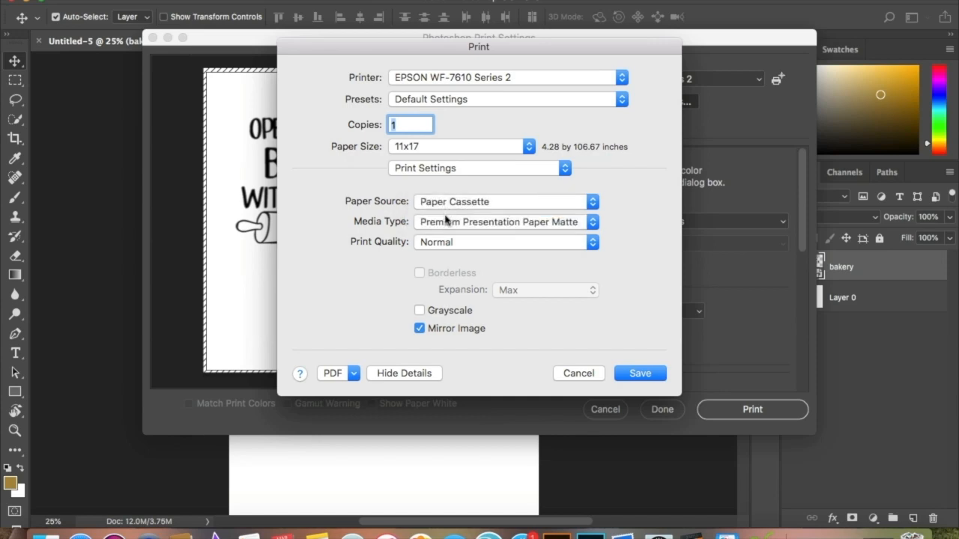
left_click(433, 228)
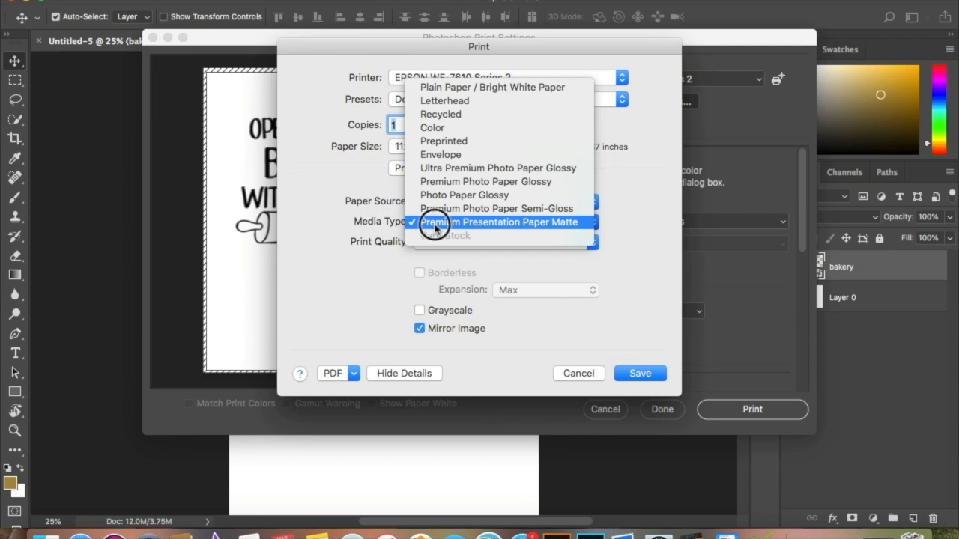
left_click(434, 228)
left_click(437, 243)
left_click(437, 242)
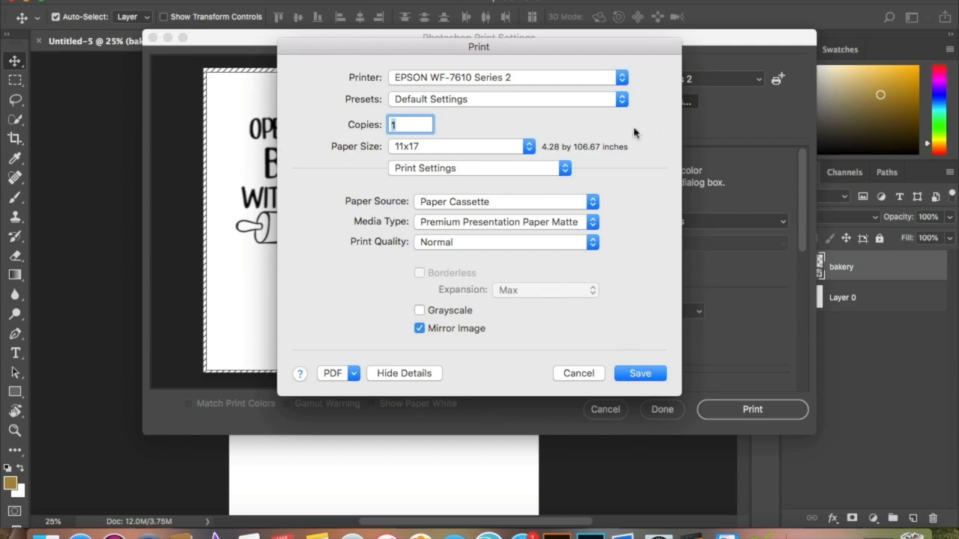
In the printer's Color Options, select the Adobe RGB mode and save the printer settings.
left_click(498, 168)
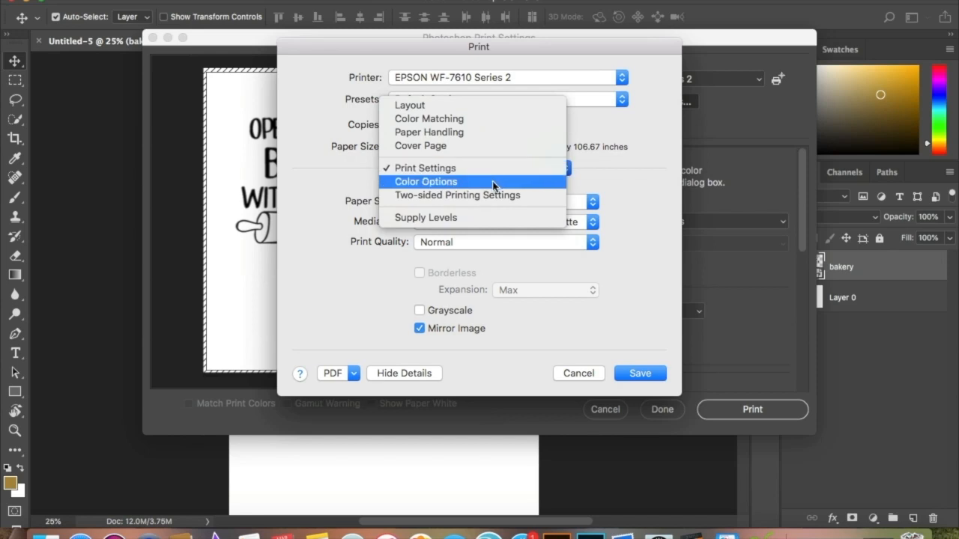
left_click(494, 183)
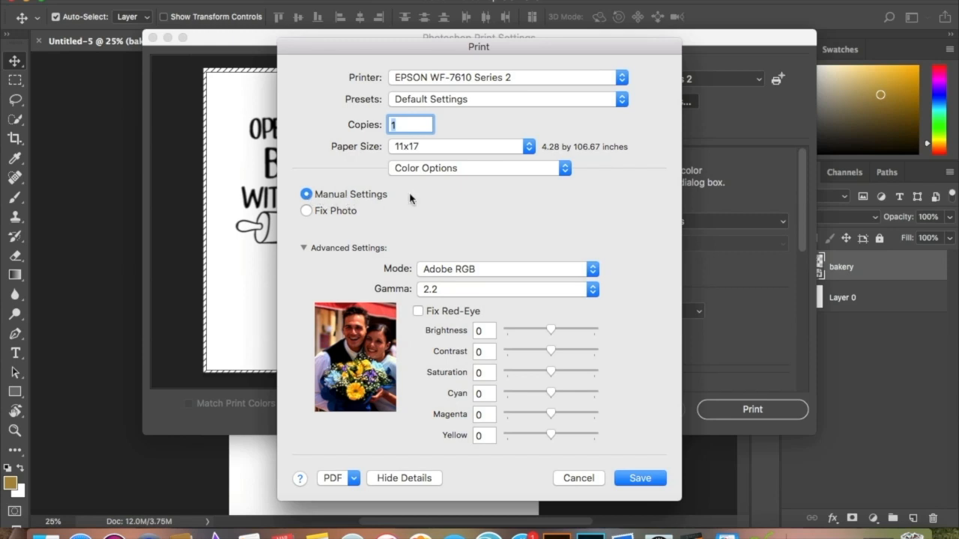
left_click(459, 271)
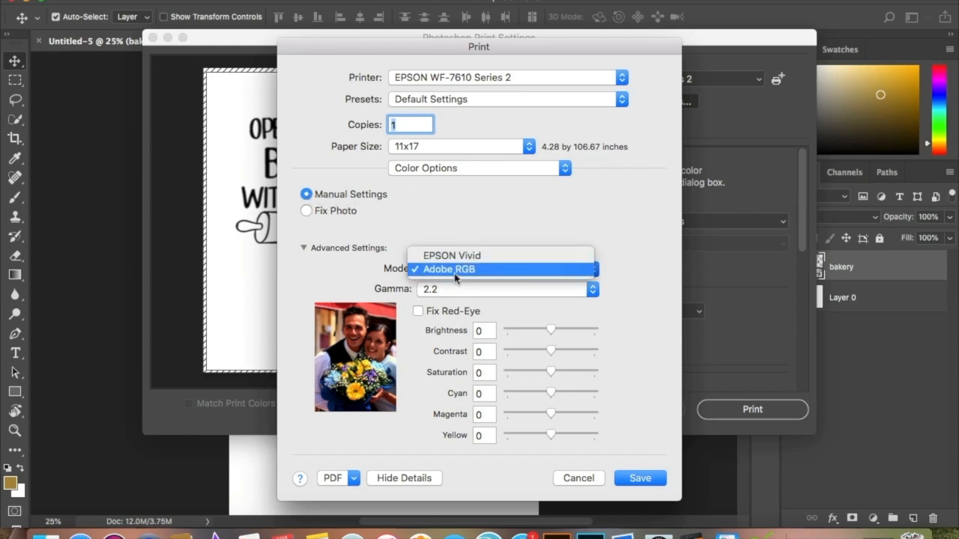
left_click(460, 274)
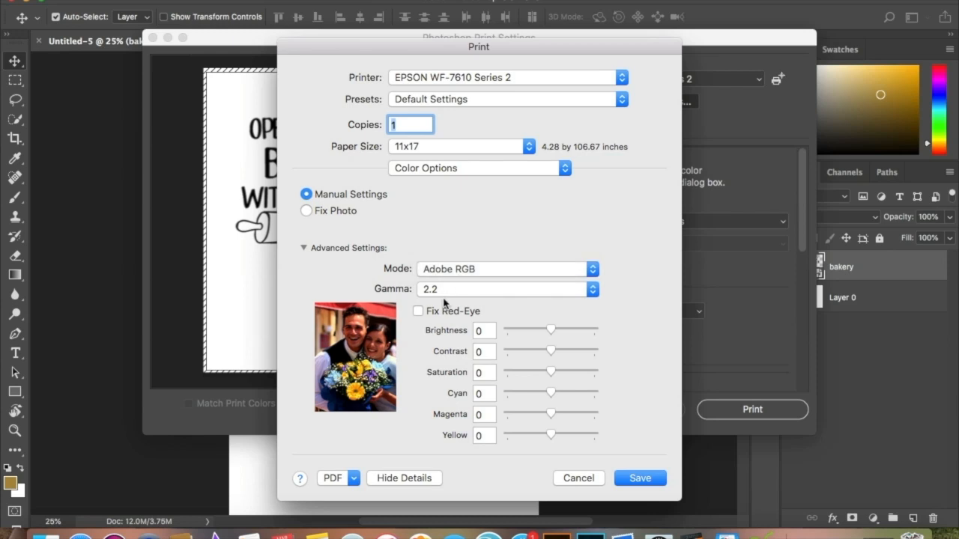
left_click(641, 483)
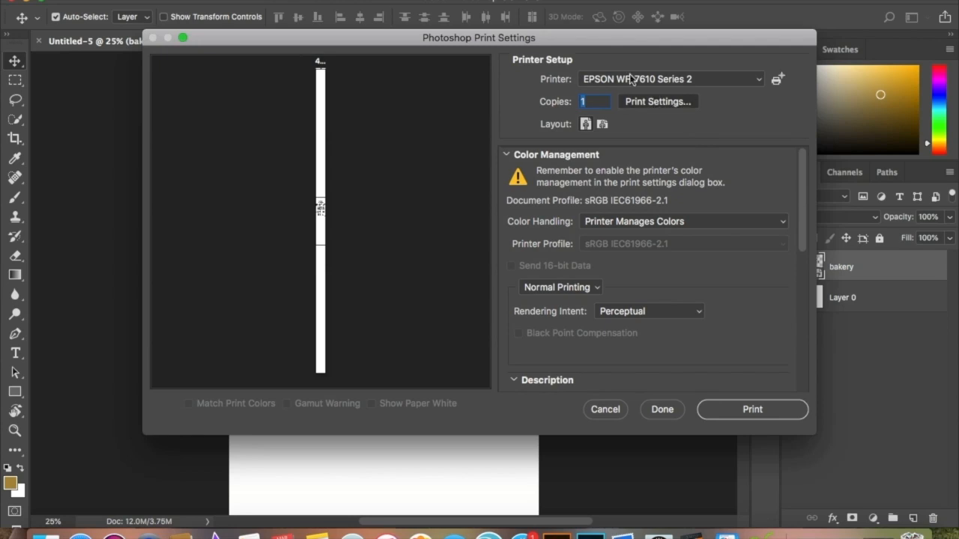
Reopen the printer's settings and set the paper size to the standard, non-borderless 11 x 17 in.
left_click(626, 105)
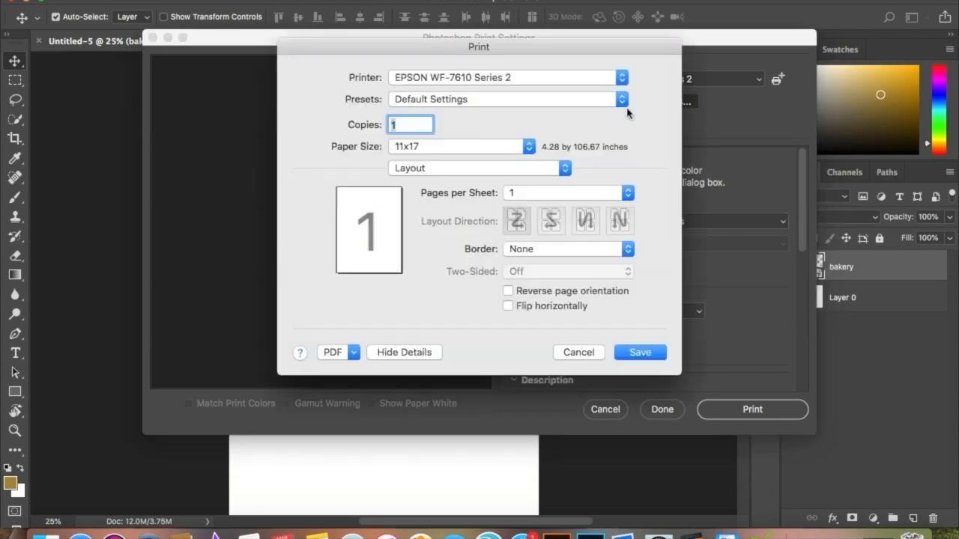
left_click(489, 155)
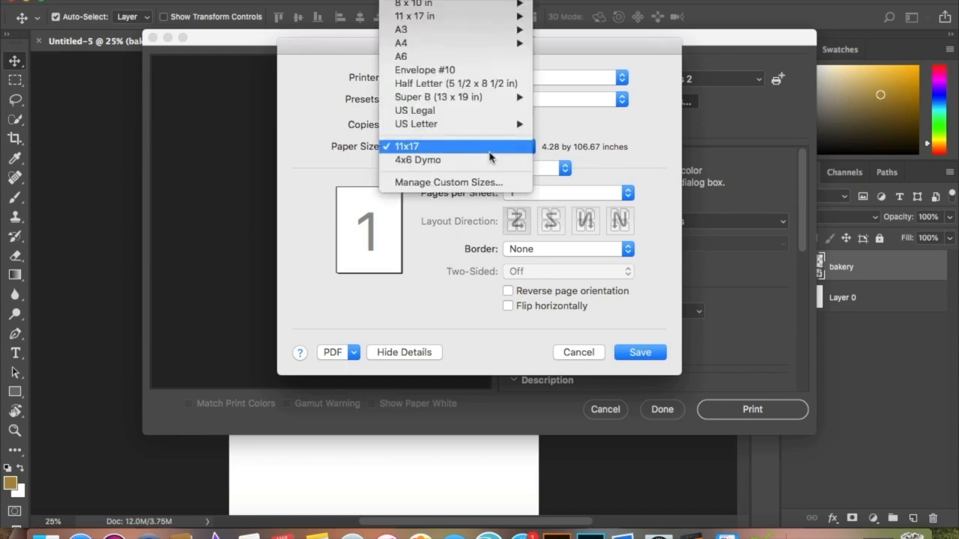
mouse_move(449, 18)
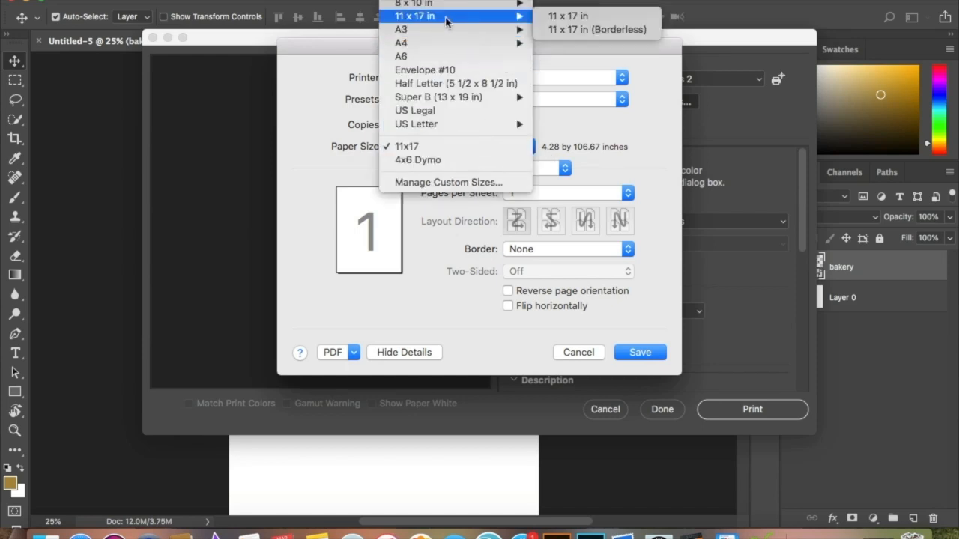
left_click(566, 17)
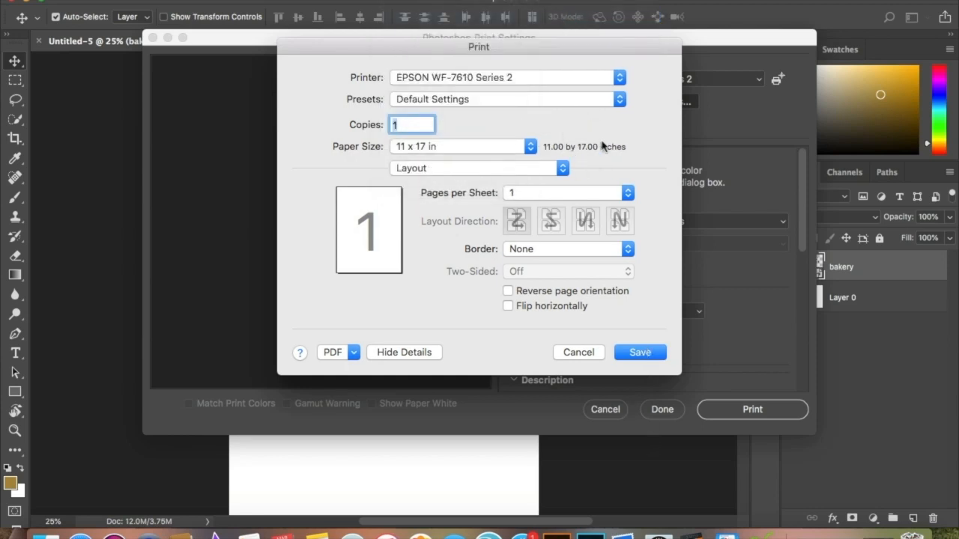
Switch the paper size to the custom 11x17 entry and back to the standard 11 x 17 in option.
left_click(536, 147)
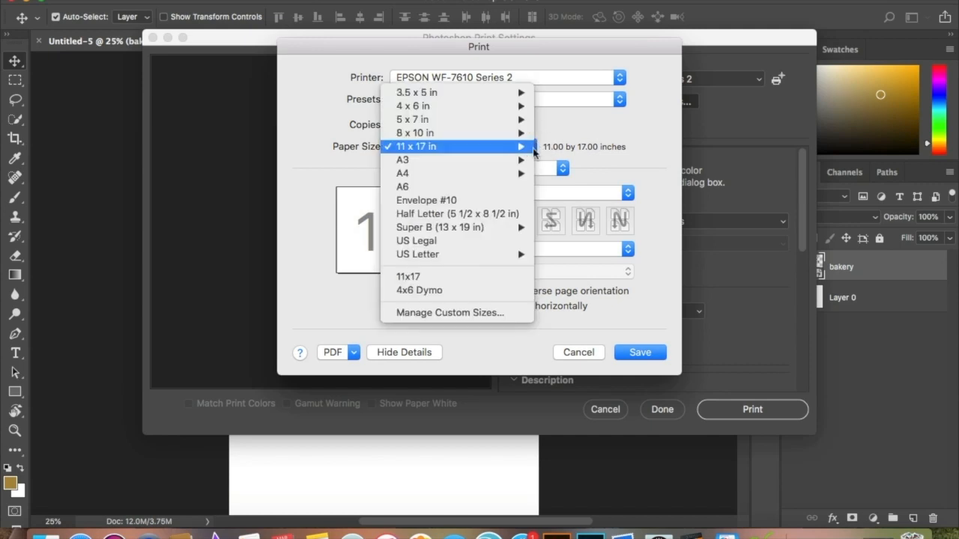
left_click(480, 276)
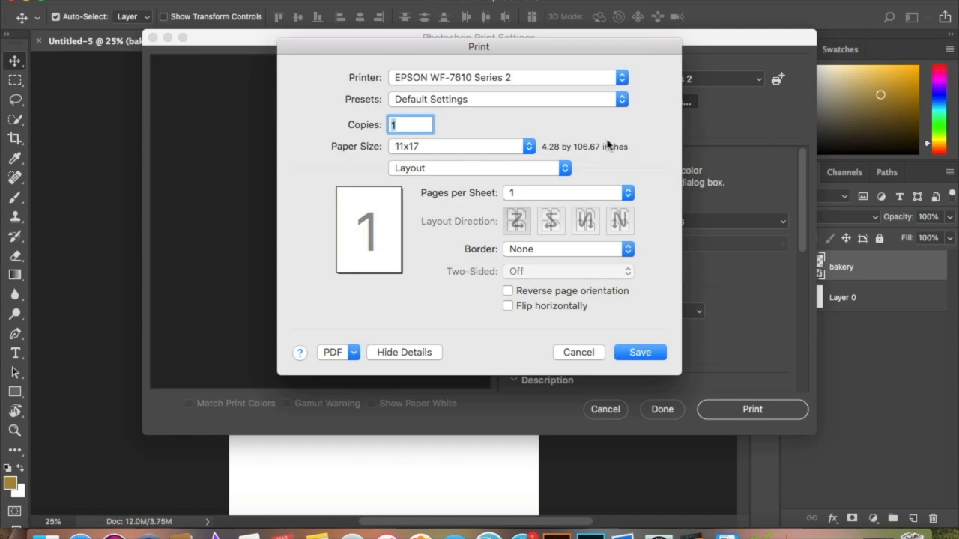
left_click(524, 148)
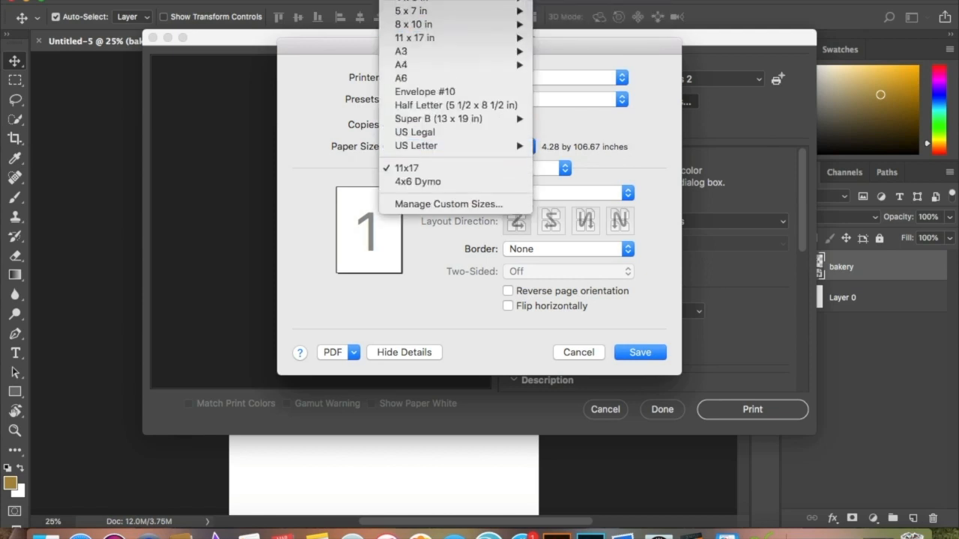
mouse_move(457, 29)
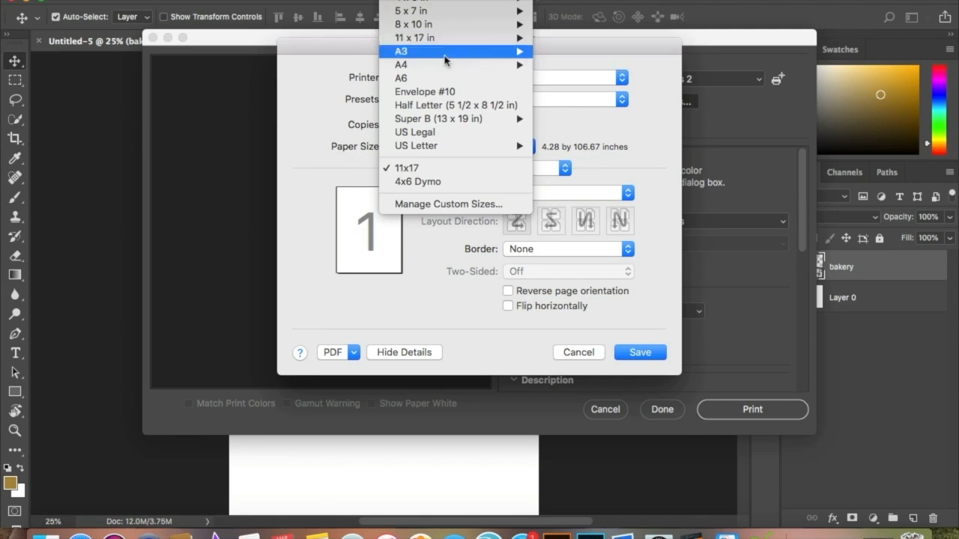
mouse_move(449, 146)
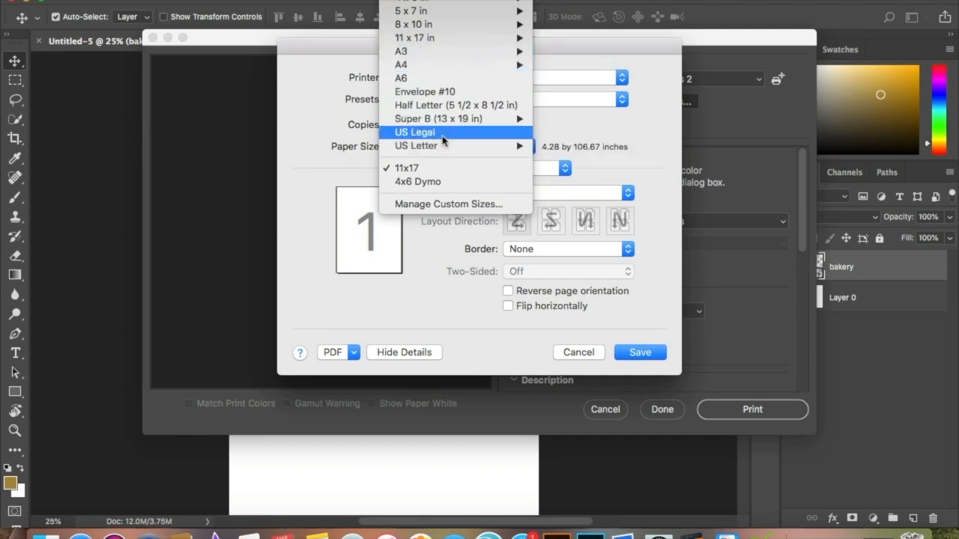
mouse_move(426, 52)
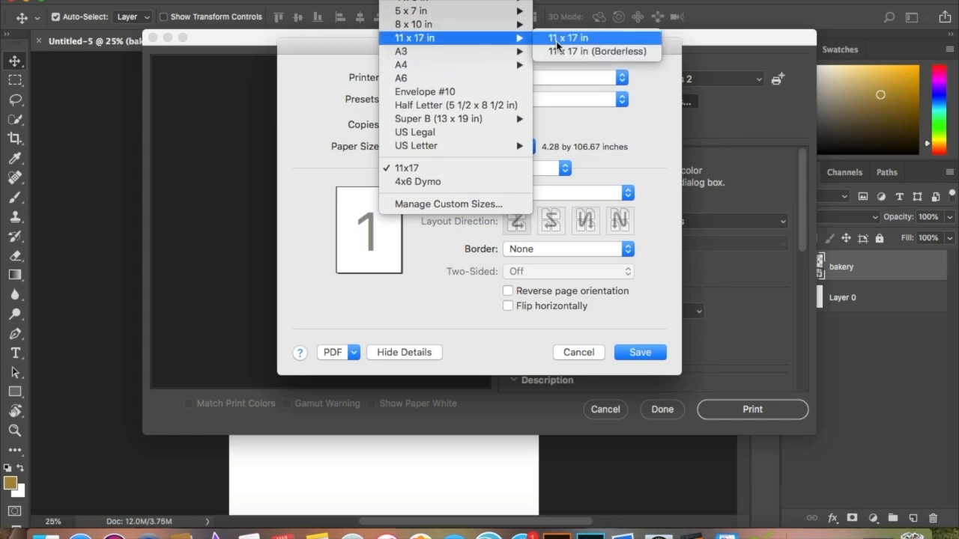
left_click(559, 41)
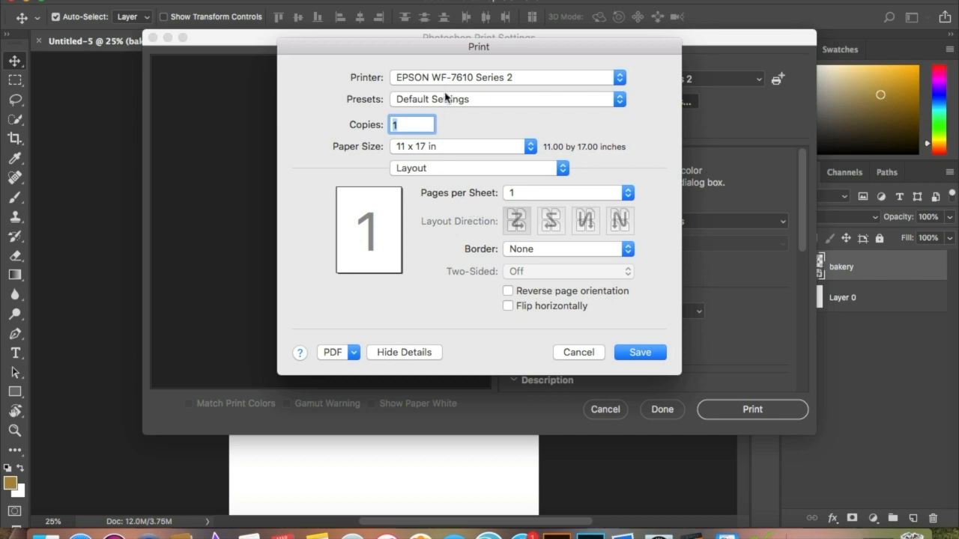
Check the Print Settings and Color Options for the 11 x 17 in paper and save the printer settings.
left_click(435, 168)
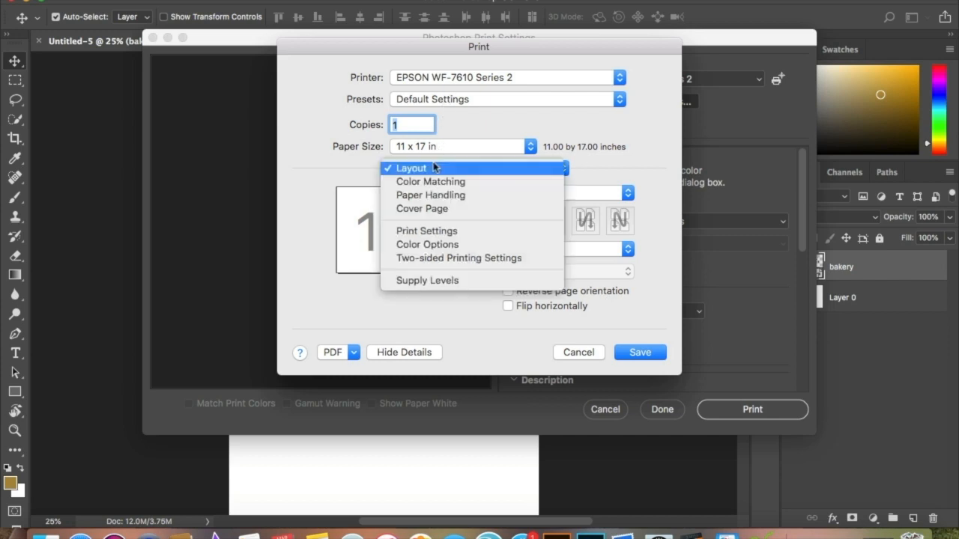
left_click(431, 230)
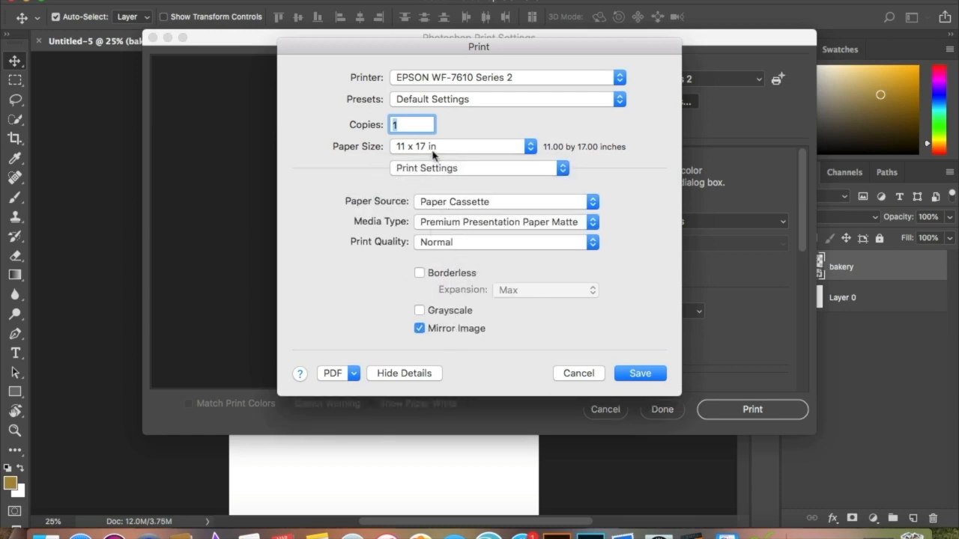
left_click(433, 171)
left_click(430, 182)
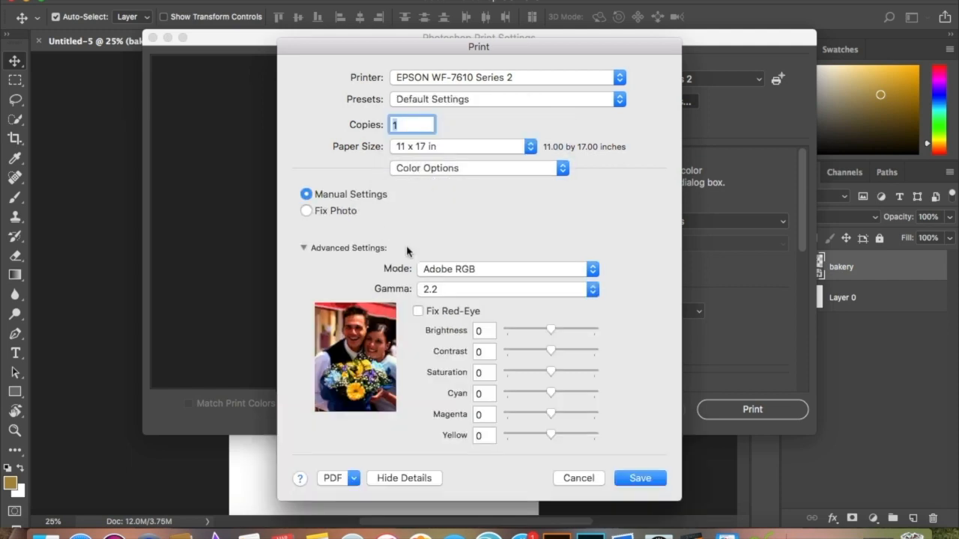
left_click(641, 479)
left_click(641, 480)
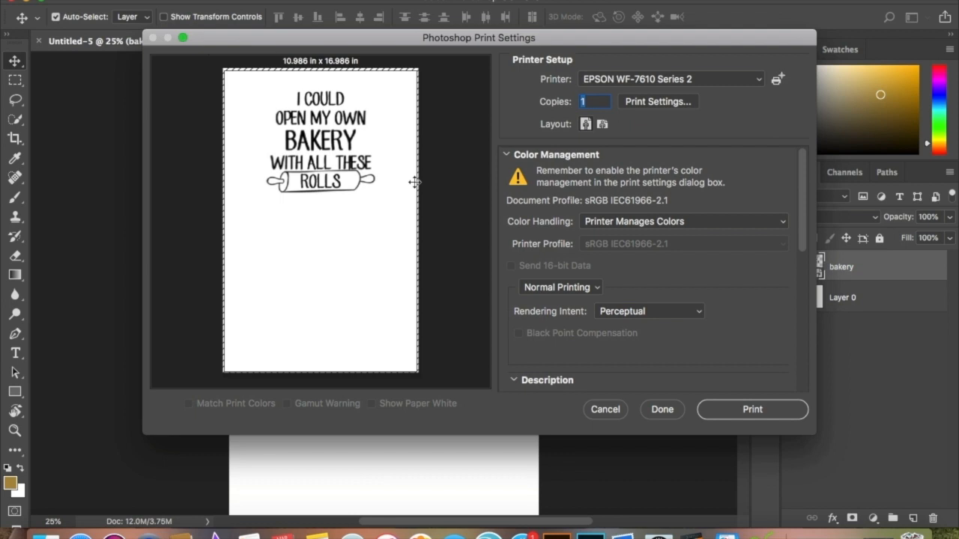
Scale the artwork in the print preview to about 10.22 × 15.80 inches and place the design centred near the paper's top edge.
left_click_drag(323, 126, 347, 164)
left_click_drag(238, 92, 245, 110)
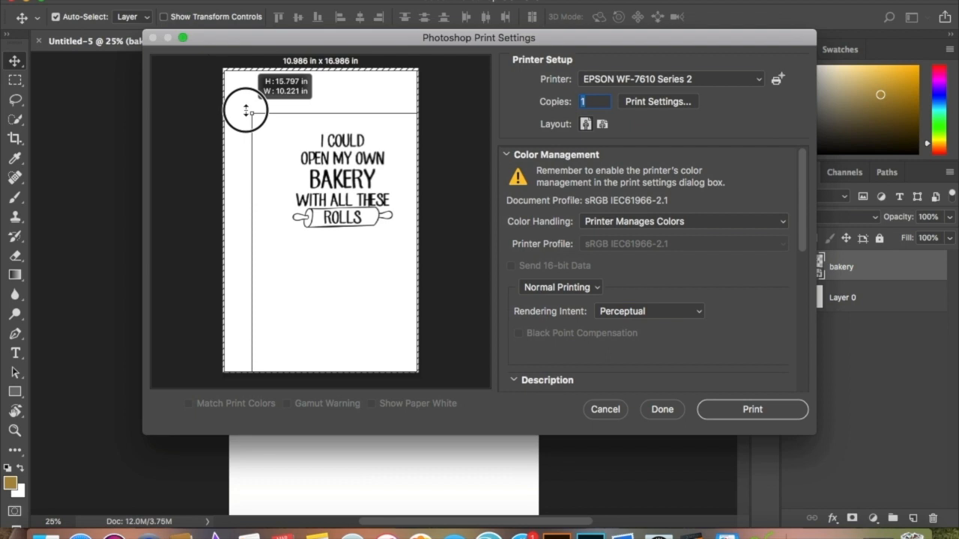
left_click_drag(246, 111, 246, 110)
left_click_drag(329, 175, 318, 133)
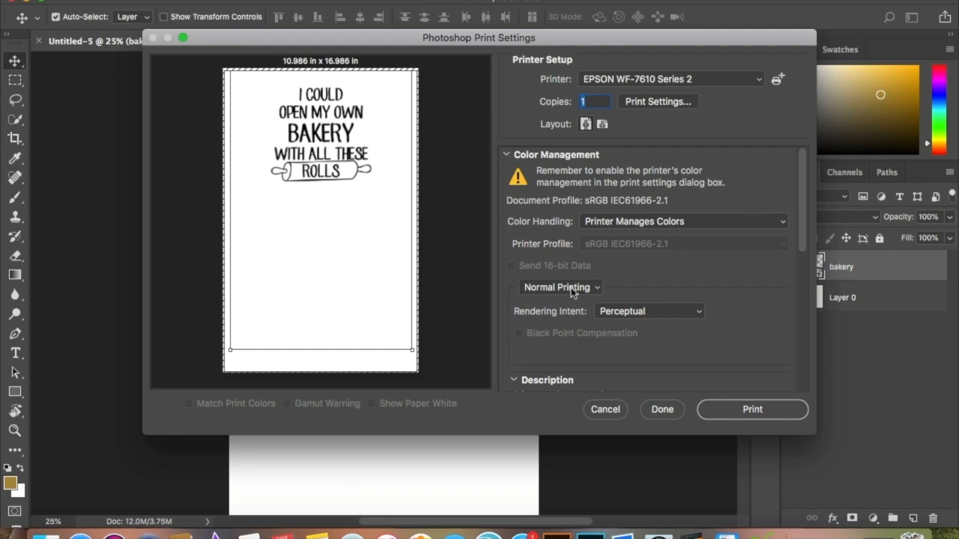
Review the print position and size, print the document and open the EPSON WF-7610 print queue.
scroll(644, 319, "down", 3)
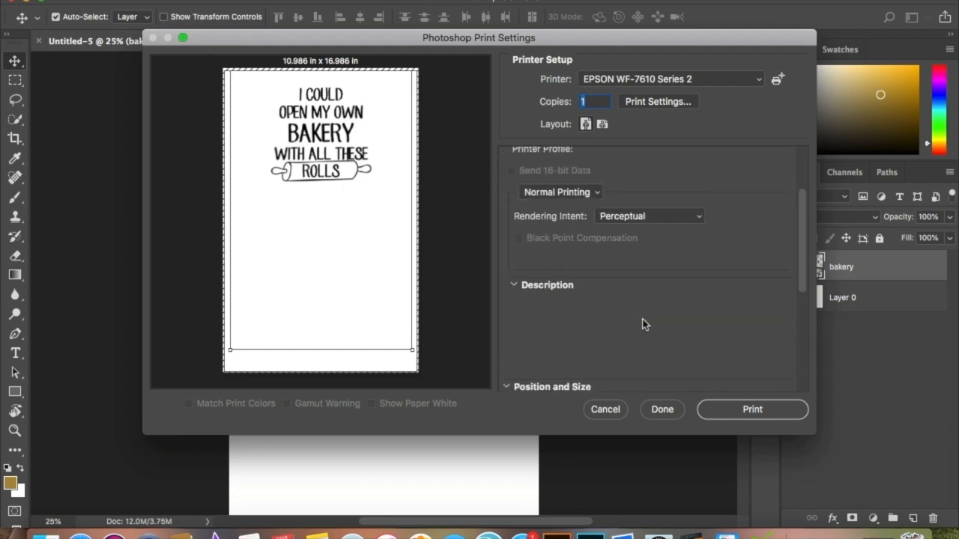
scroll(645, 325, "down", 5)
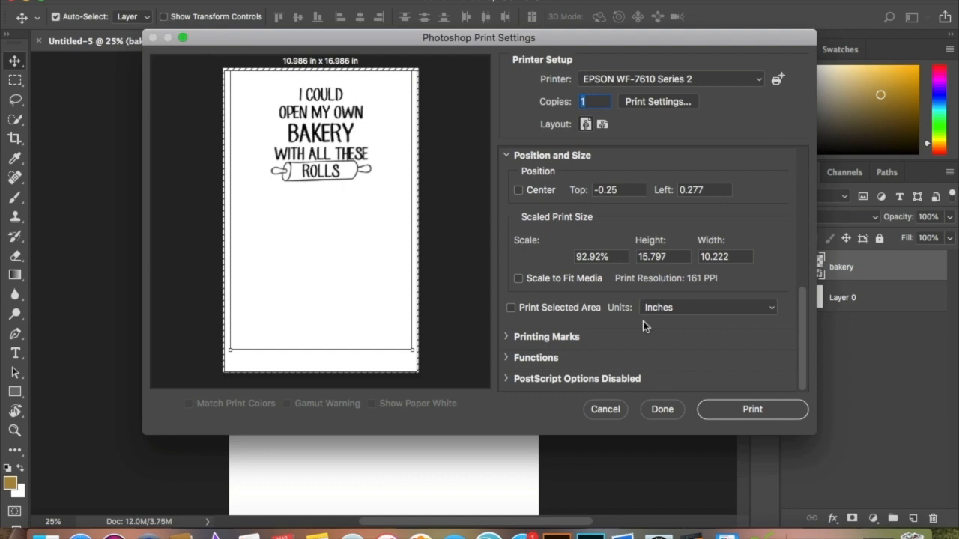
scroll(643, 321, "up", 2)
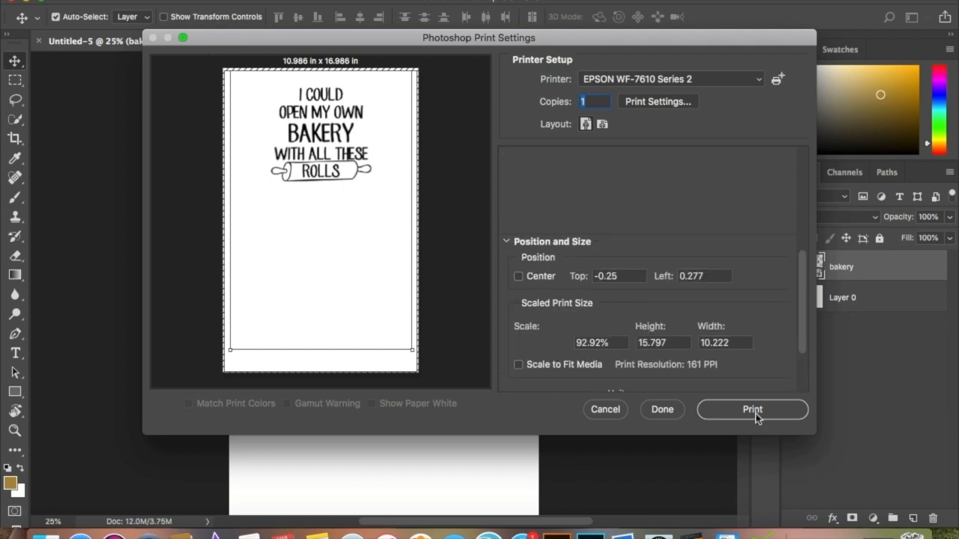
left_click(754, 414)
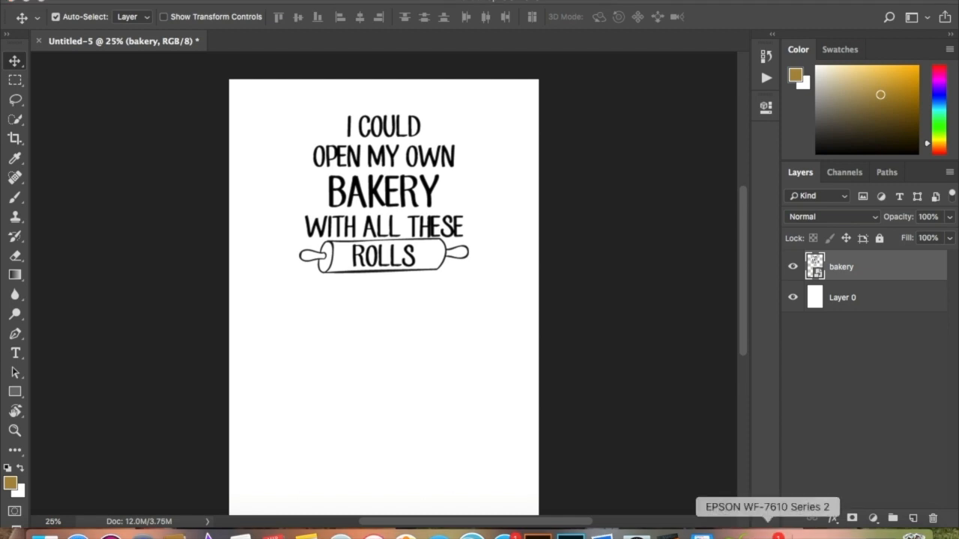
left_click(768, 535)
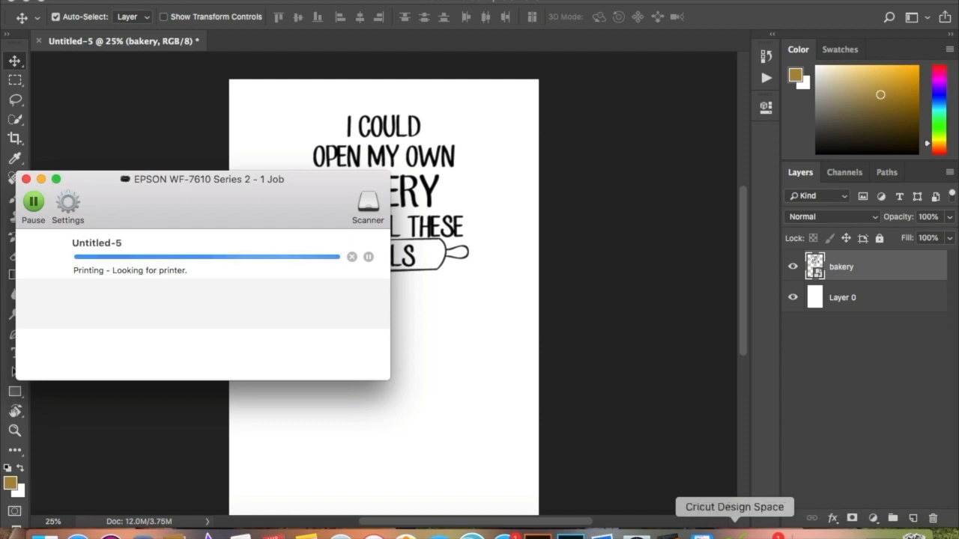